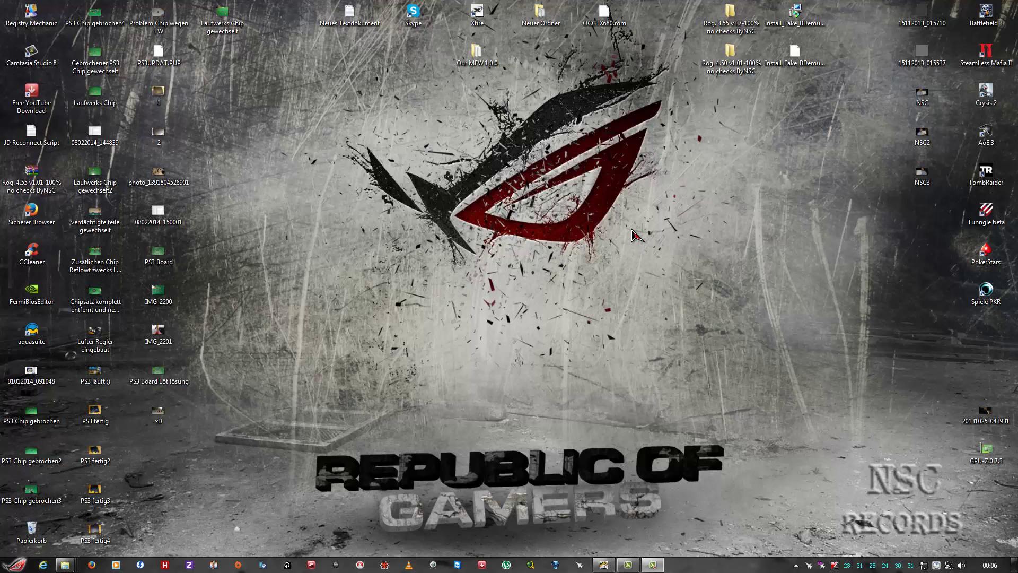
- Open the Our MFW 1.0.0 folder on the desktop and launch the ps3mfw application
left_click(463, 63)
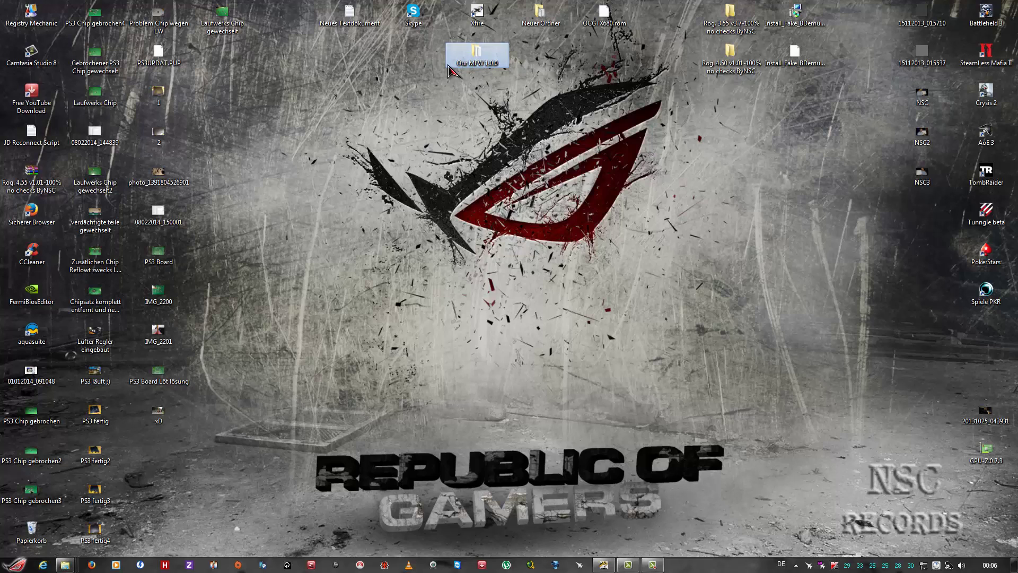
double_click(480, 63)
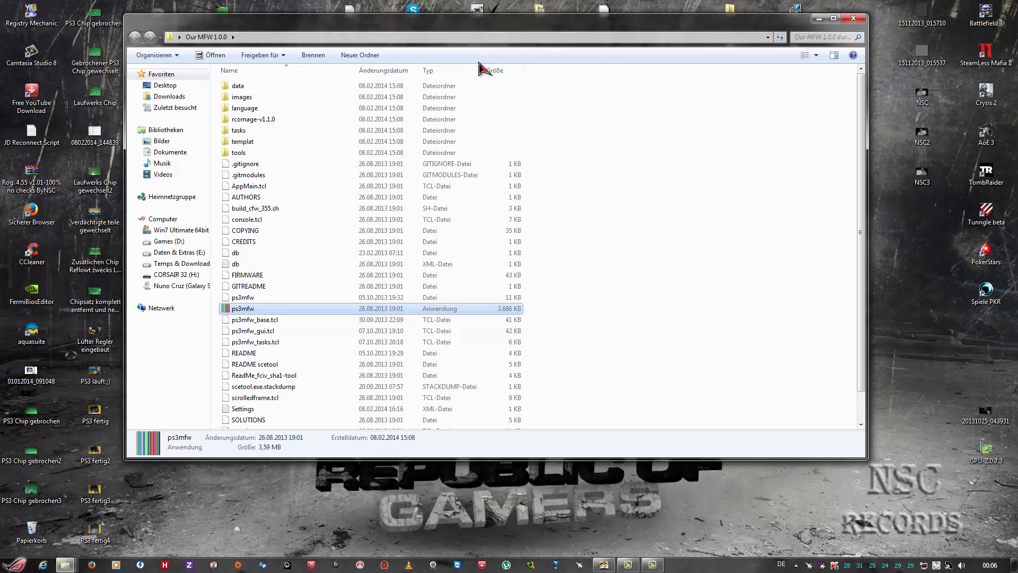
left_click_drag(533, 31, 571, 208)
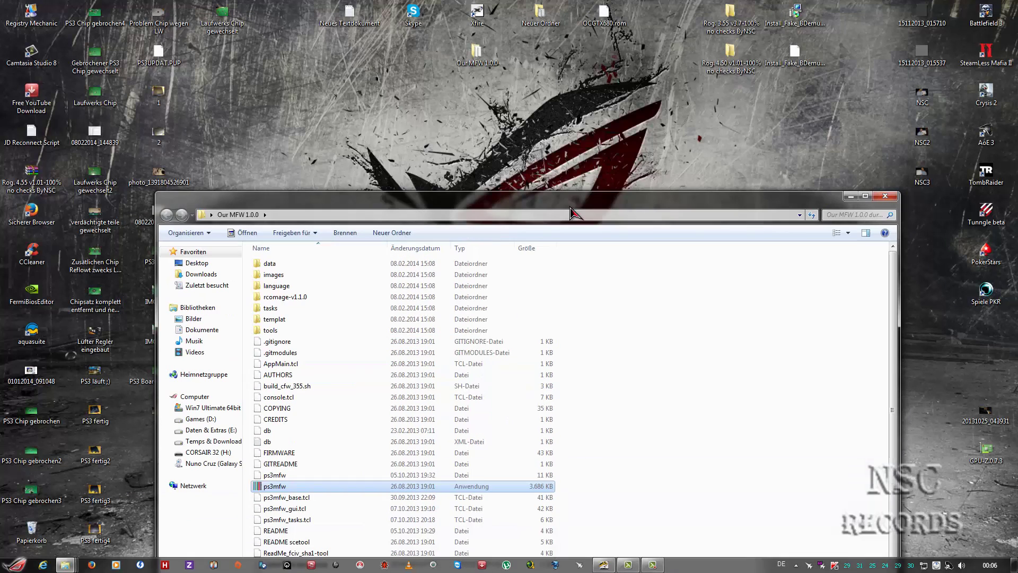
left_click(473, 63)
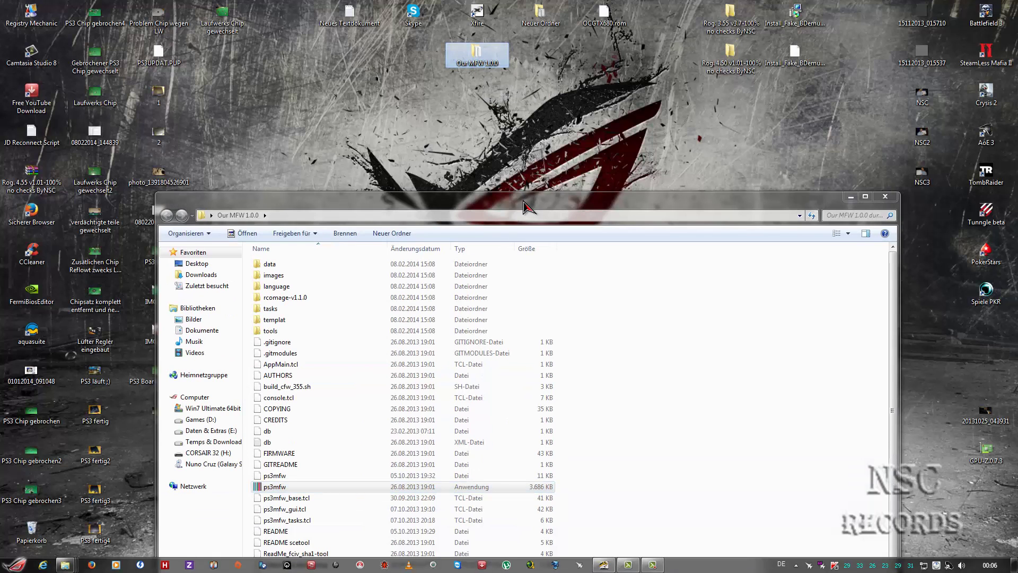
left_click_drag(525, 204, 511, 90)
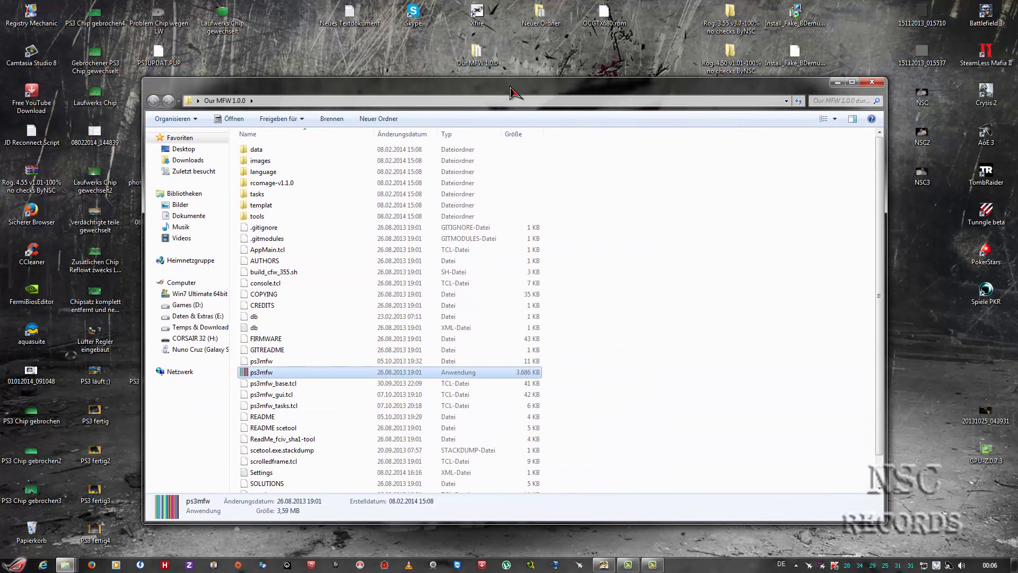
left_click(492, 60)
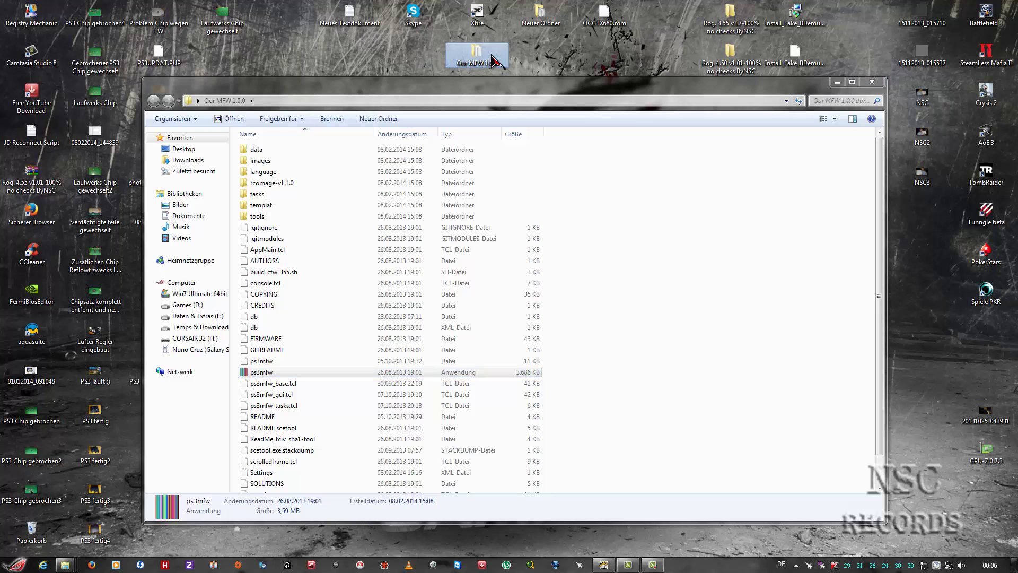
left_click_drag(493, 81, 496, 49)
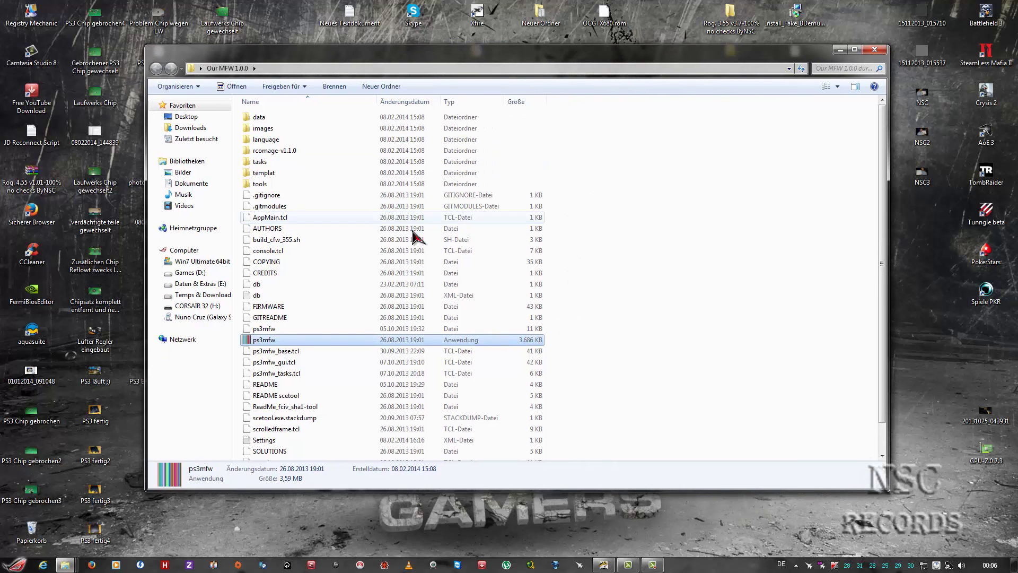
mouse_move(277, 344)
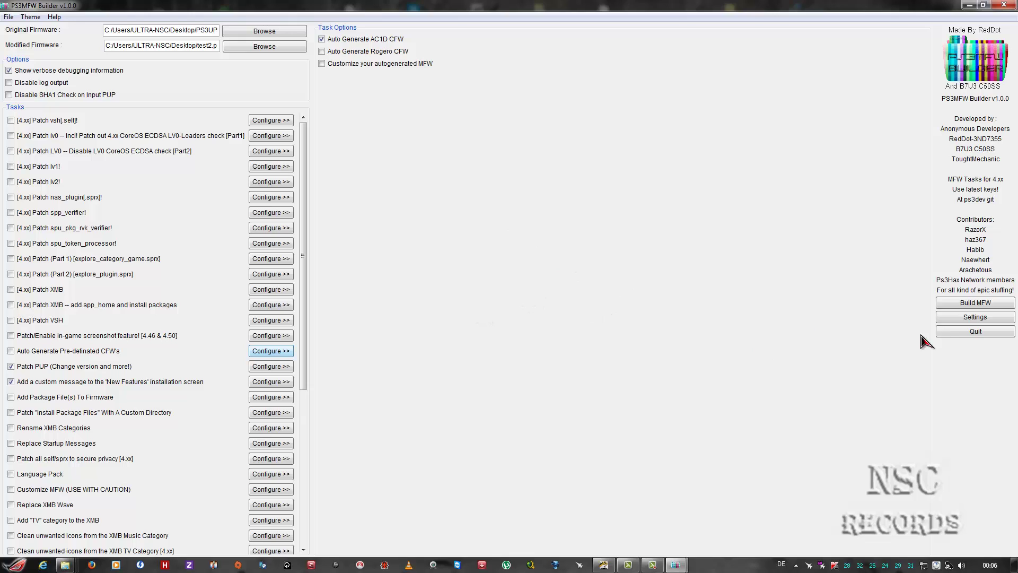
- Set the PS3_KEYS directory to the Desktop in the builder settings and save them
left_click(971, 321)
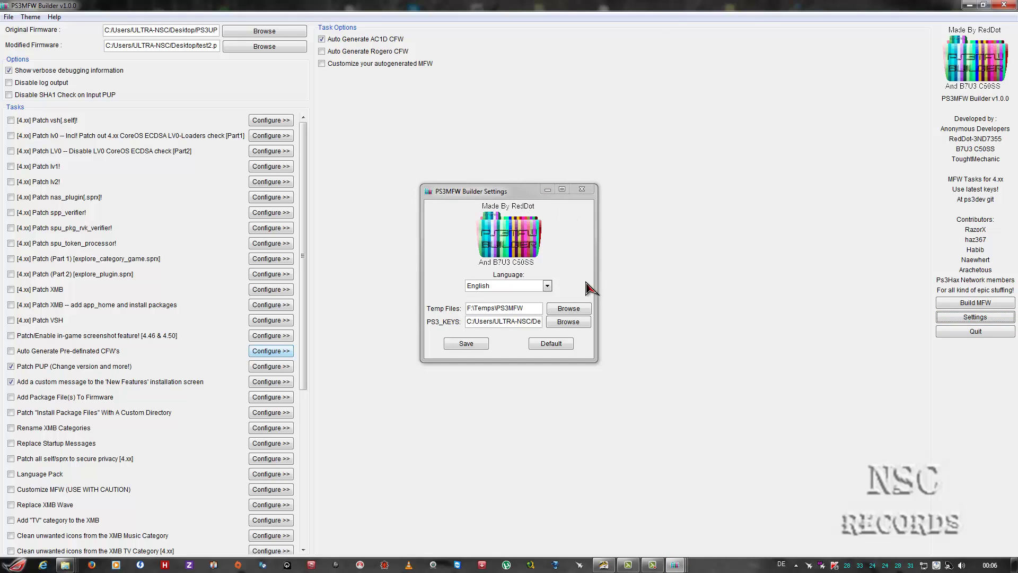
left_click(537, 325)
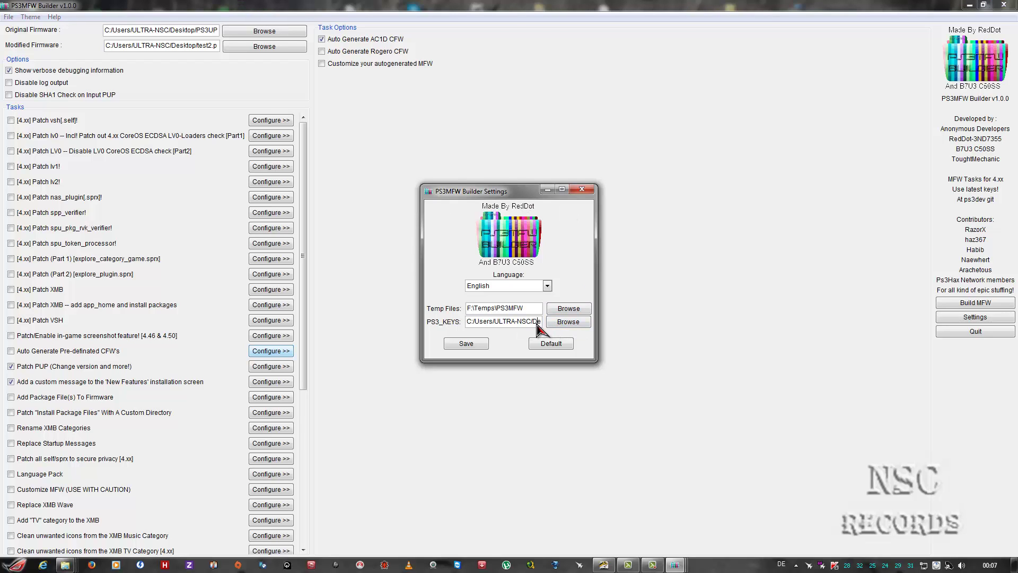
left_click(568, 321)
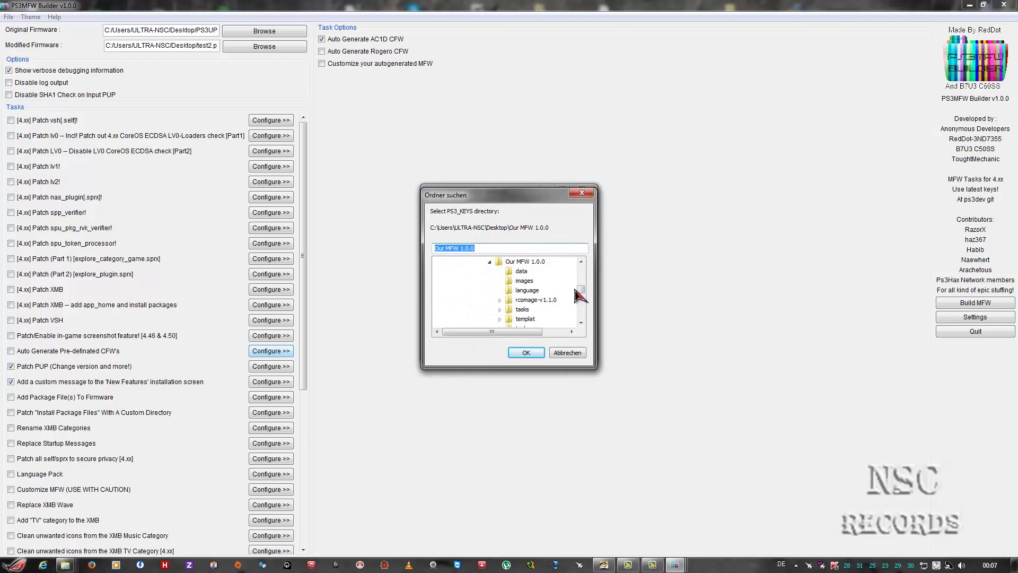
left_click_drag(582, 290, 581, 269)
left_click(454, 261)
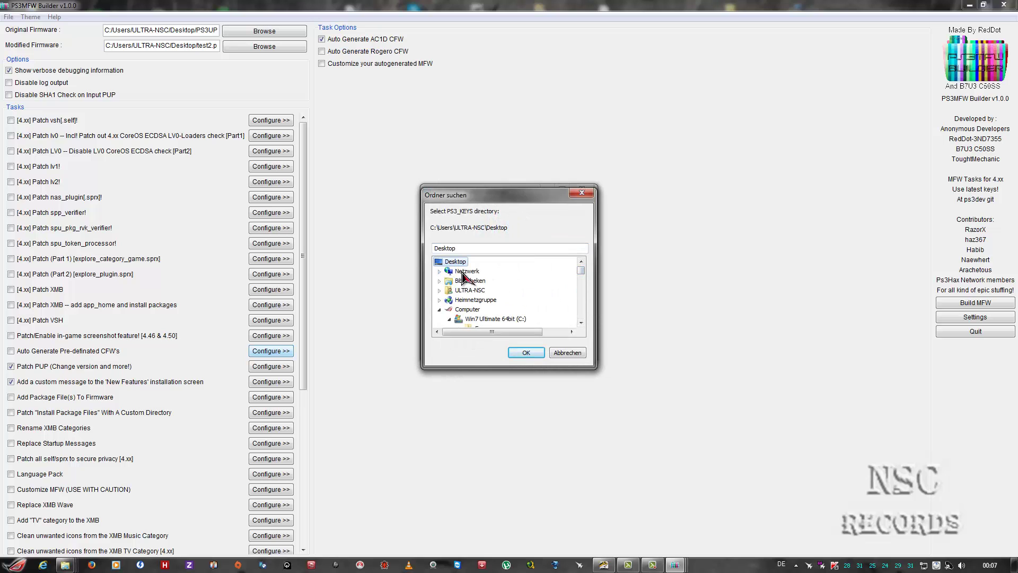
left_click(526, 353)
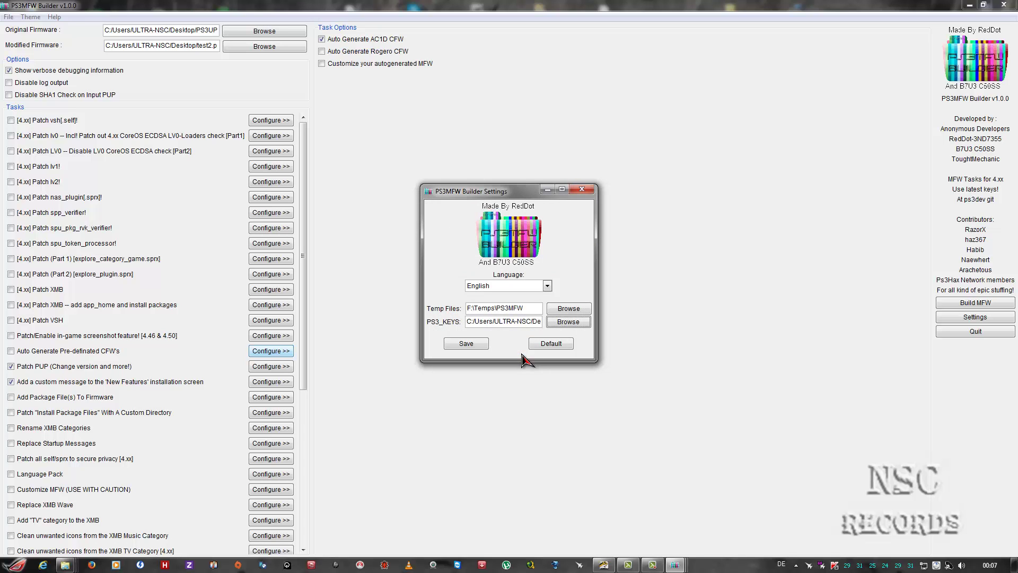
left_click(471, 344)
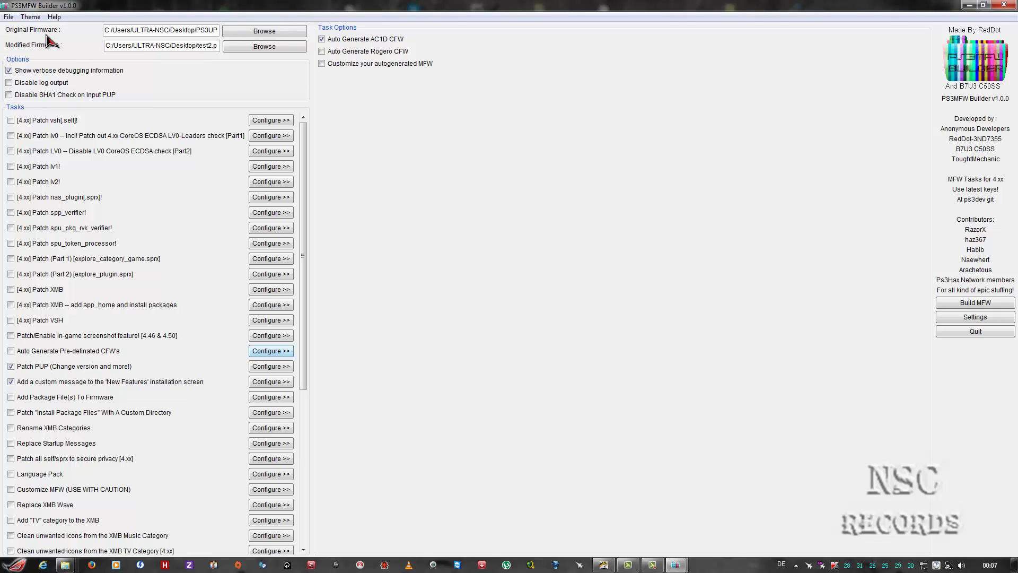
- Browse for the original firmware and open the PS3 CFW folder on the Daten & Extras (E:) drive
left_click(290, 41)
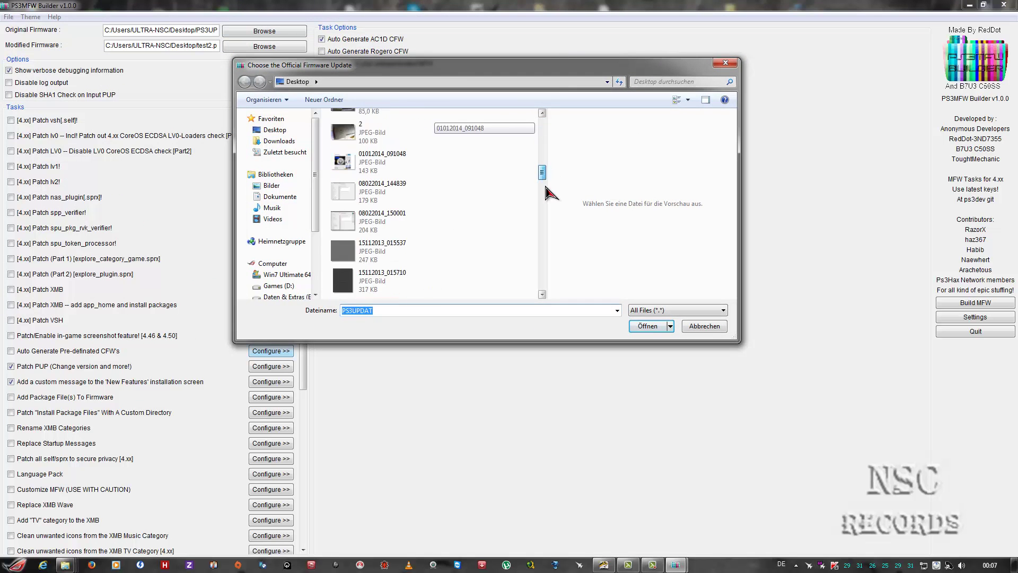
left_click_drag(546, 189, 556, 123)
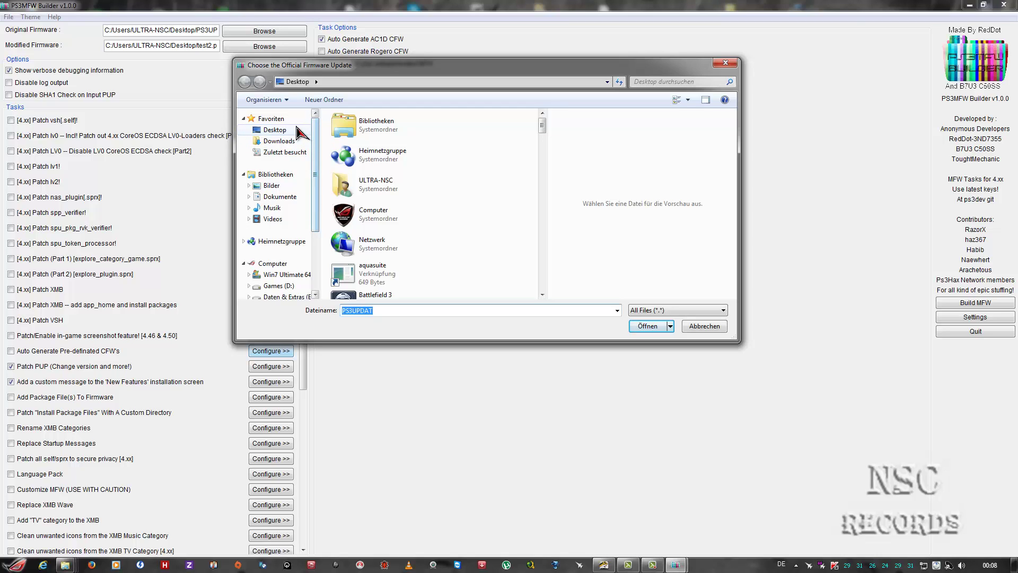
mouse_move(316, 136)
left_mouse_down()
mouse_move(323, 200)
mouse_move(322, 129)
left_mouse_up()
left_click(283, 296)
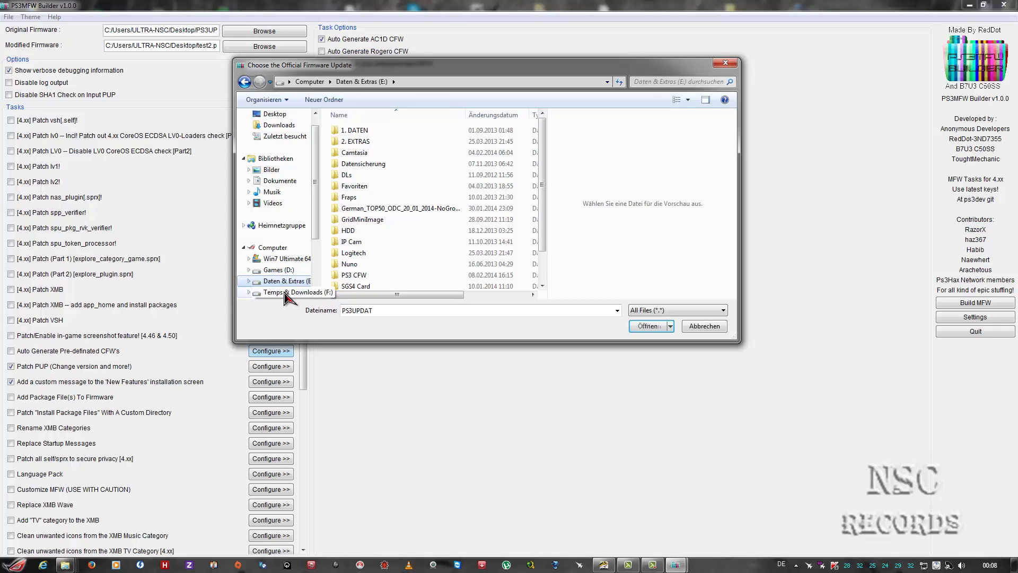
double_click(354, 275)
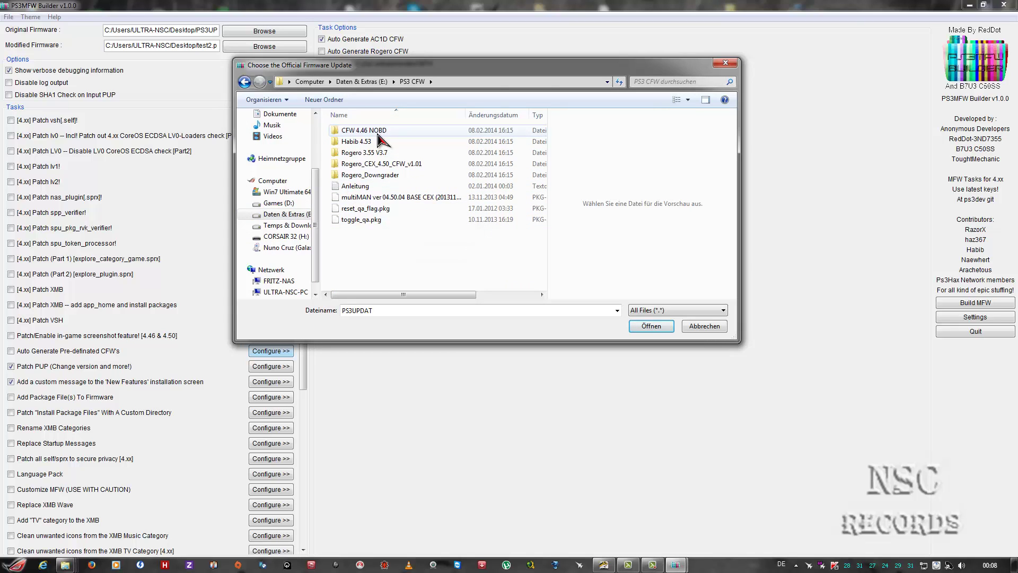
- Examine the available firmware folders, including Habib 4.53, Rogero 3.55 V3.7, Rogero_CEX_4.50_CFW_v1.01 and Rogero_Downgrader
left_click(353, 176)
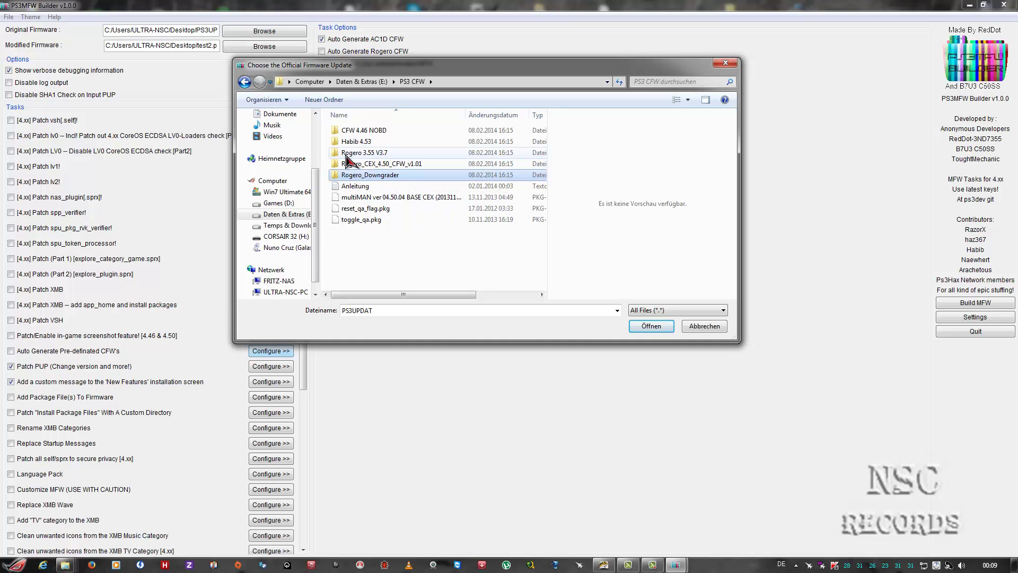
left_click(391, 154)
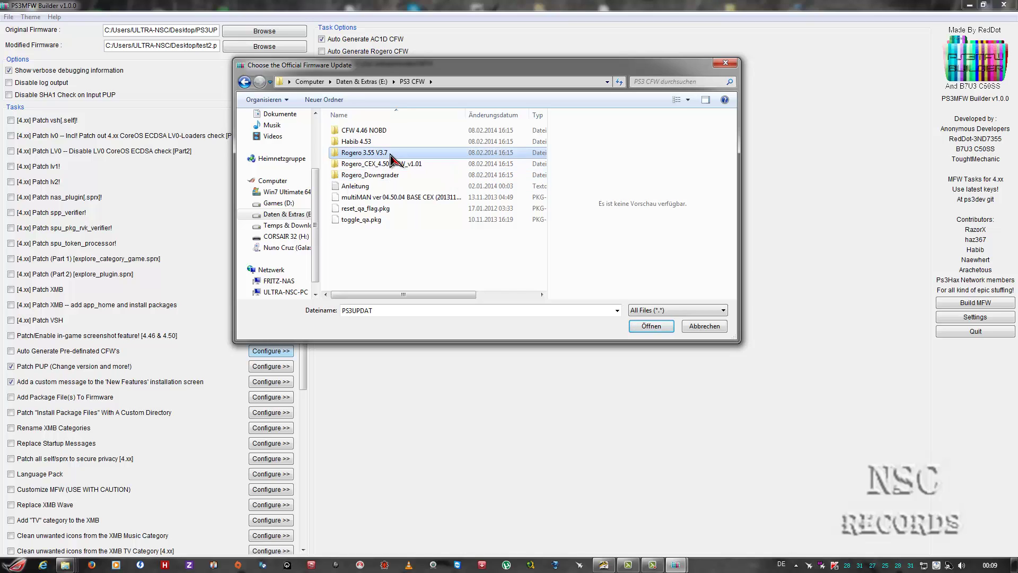
left_click(393, 166)
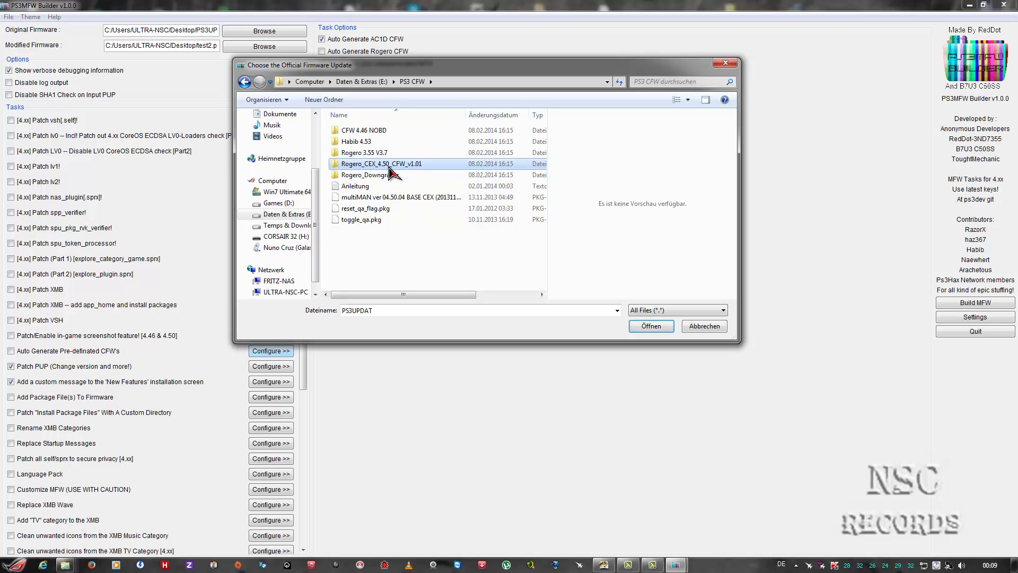
left_click(374, 155)
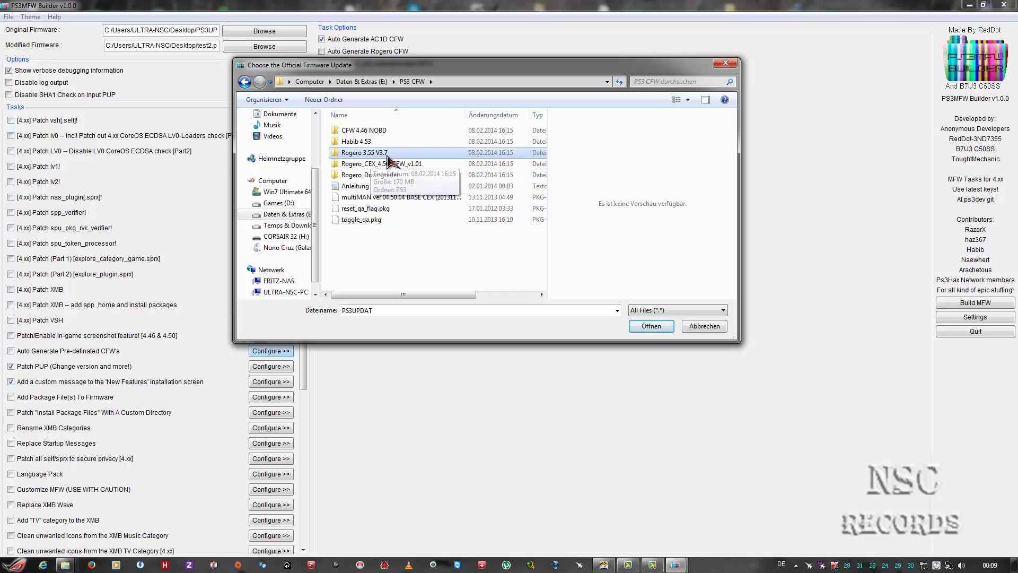
left_click(382, 165)
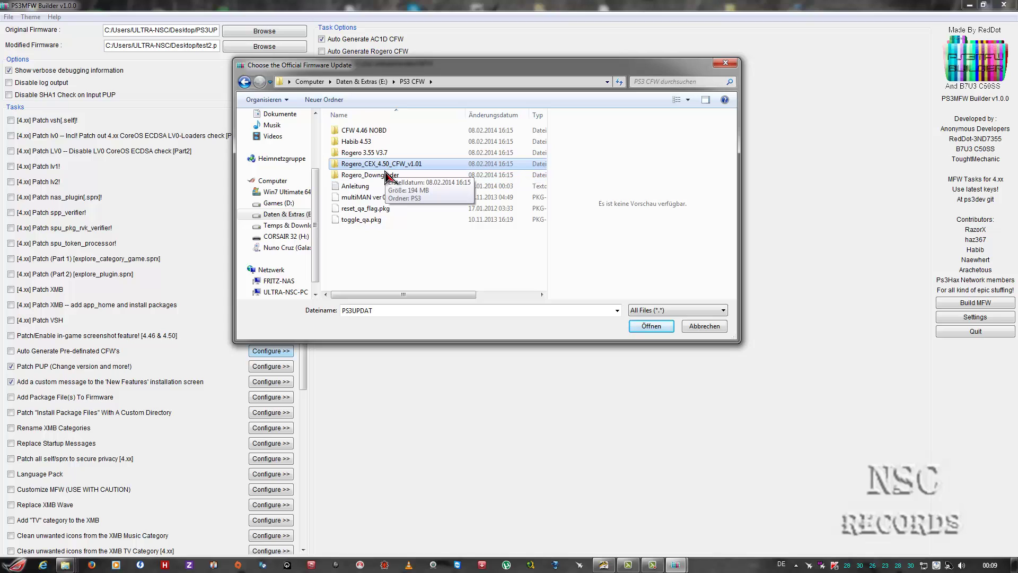
left_click(353, 144)
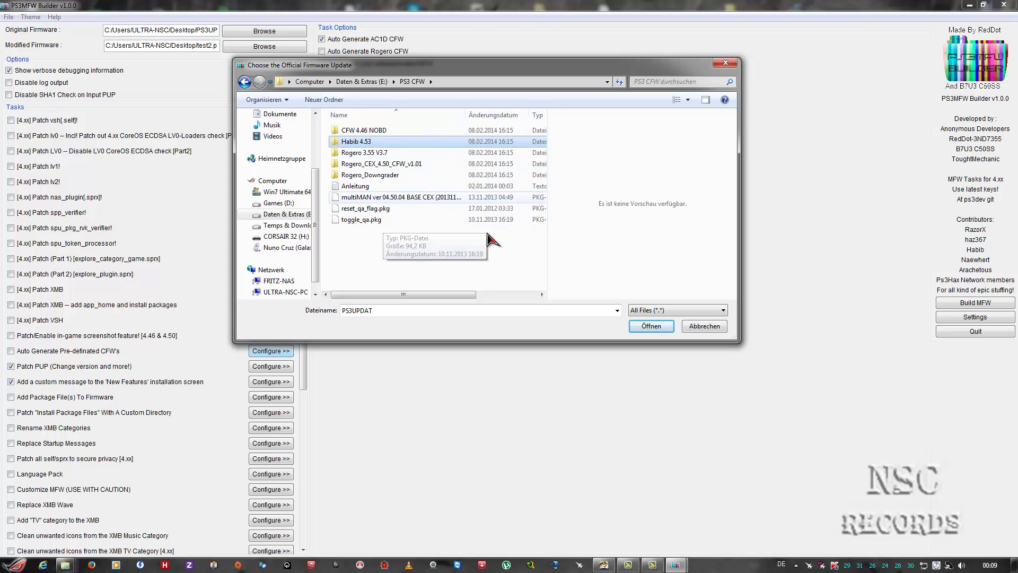
left_click(403, 175)
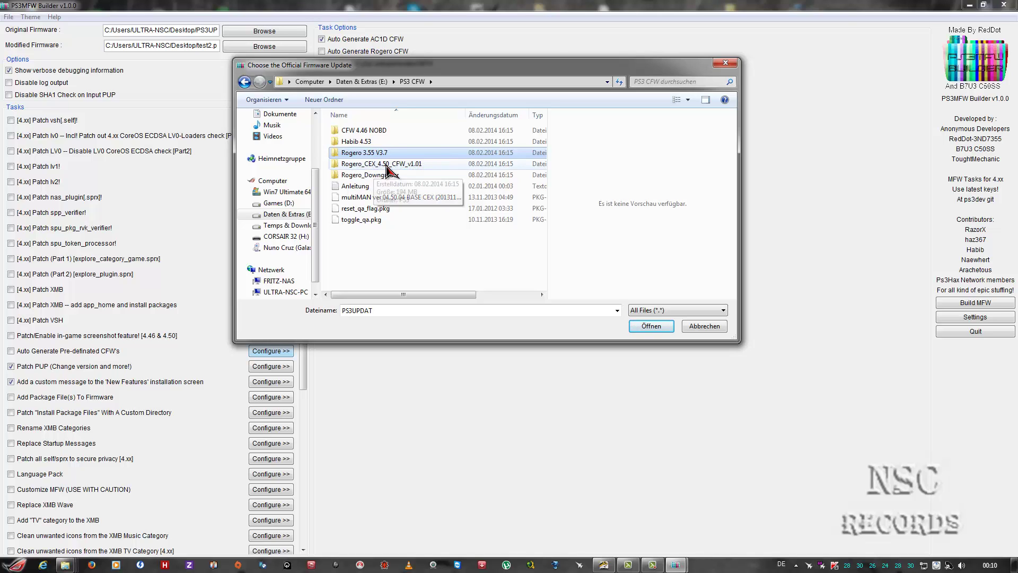
left_click(379, 179)
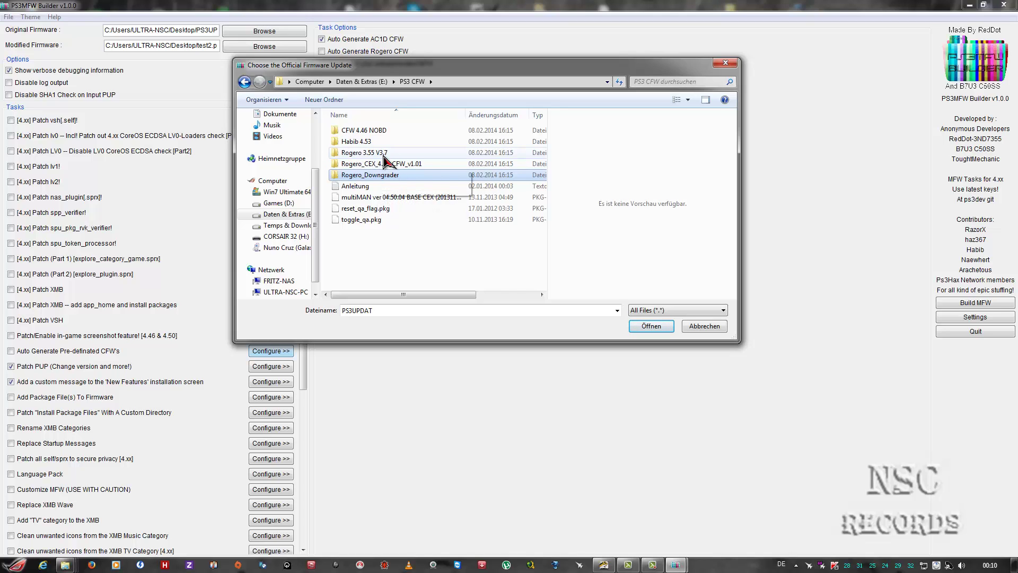
left_click(386, 155)
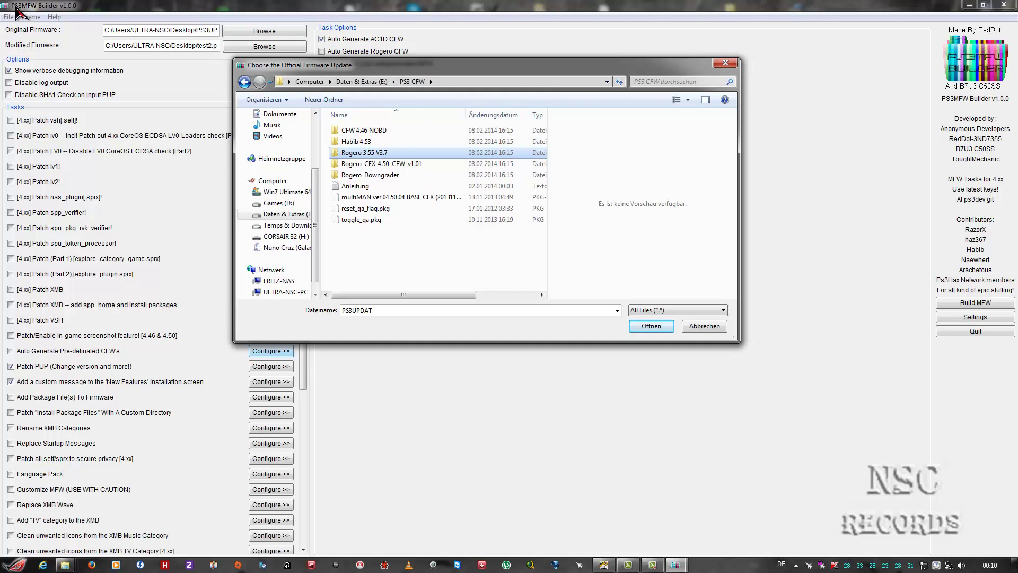
left_click_drag(682, 69, 725, 97)
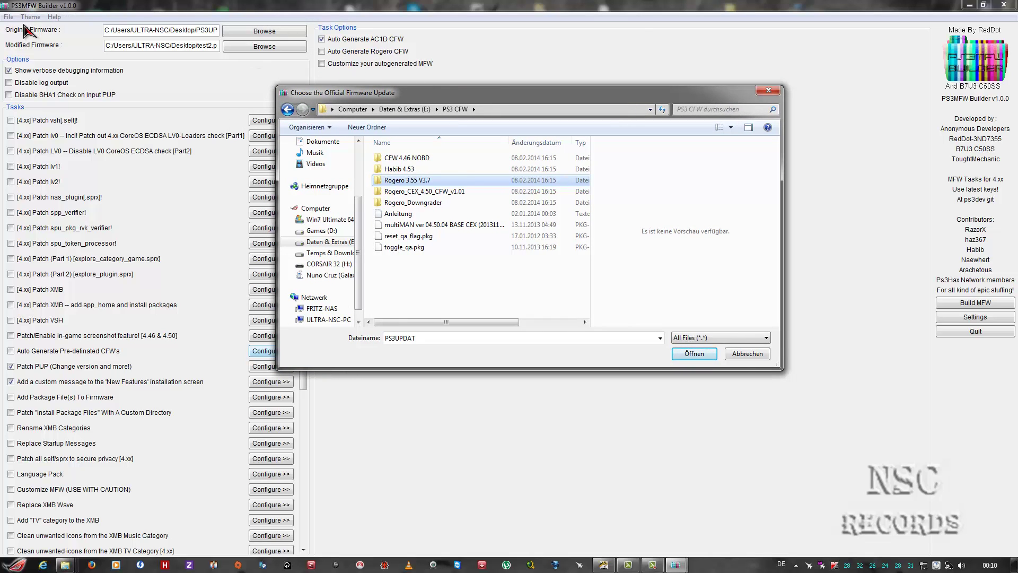
left_click_drag(486, 95, 457, 91)
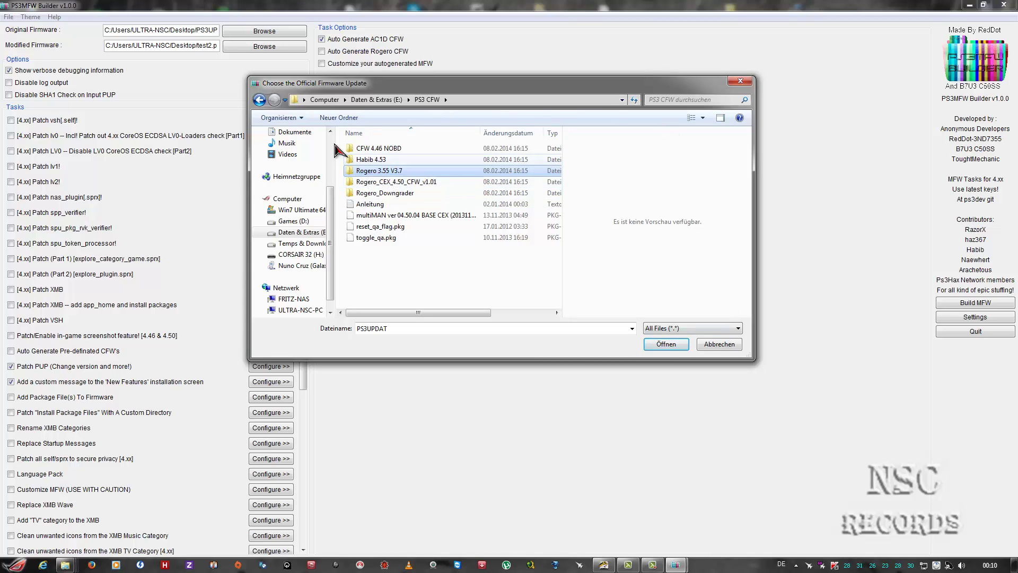
left_click_drag(455, 84, 473, 108)
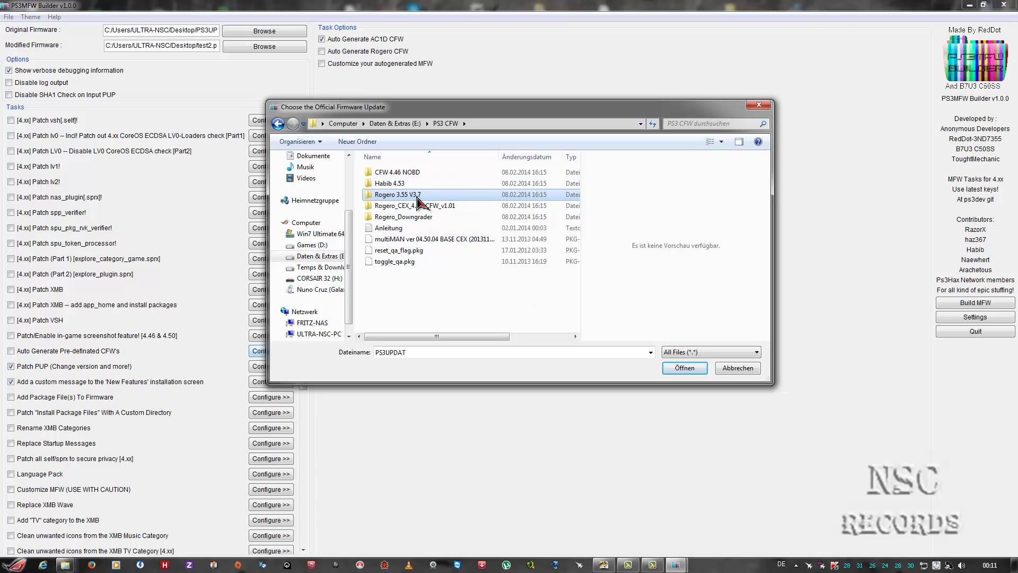
- Choose PS3UPDAT.PUP from the PS3/UPDATE subfolder of Rogero 3.55 V3.7 as the original firmware
double_click(417, 197)
double_click(385, 174)
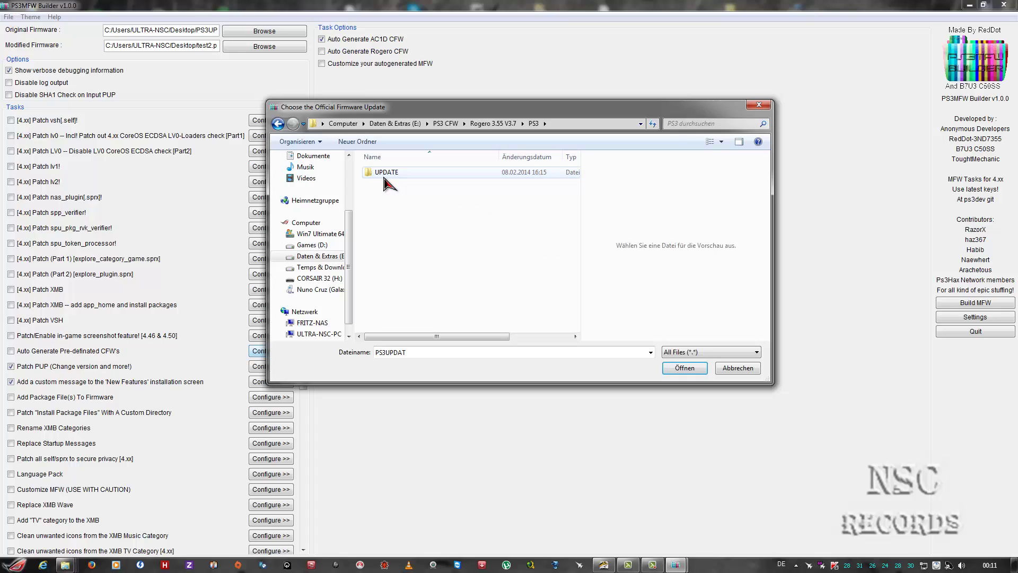
double_click(385, 176)
left_click(405, 173)
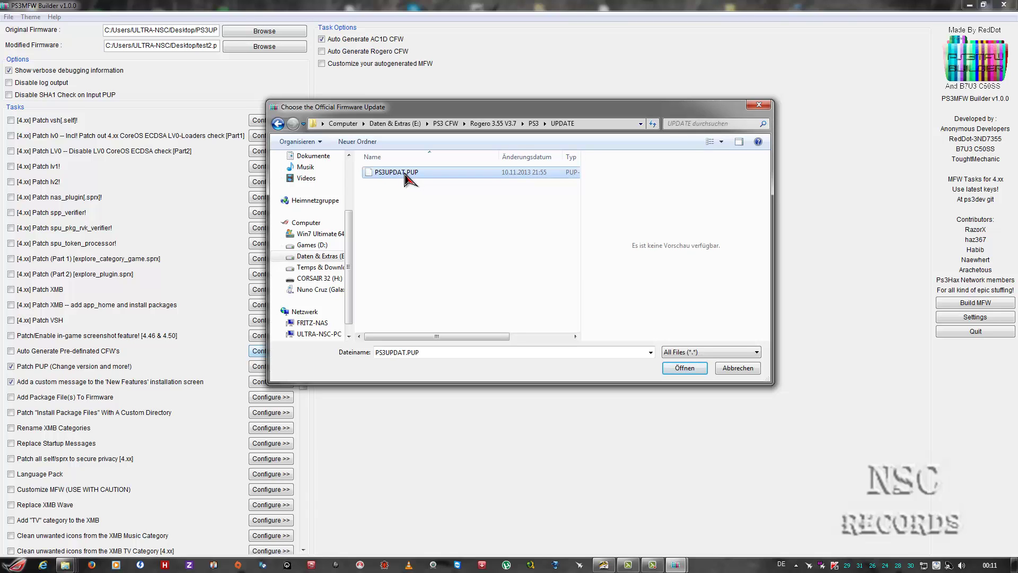
double_click(405, 174)
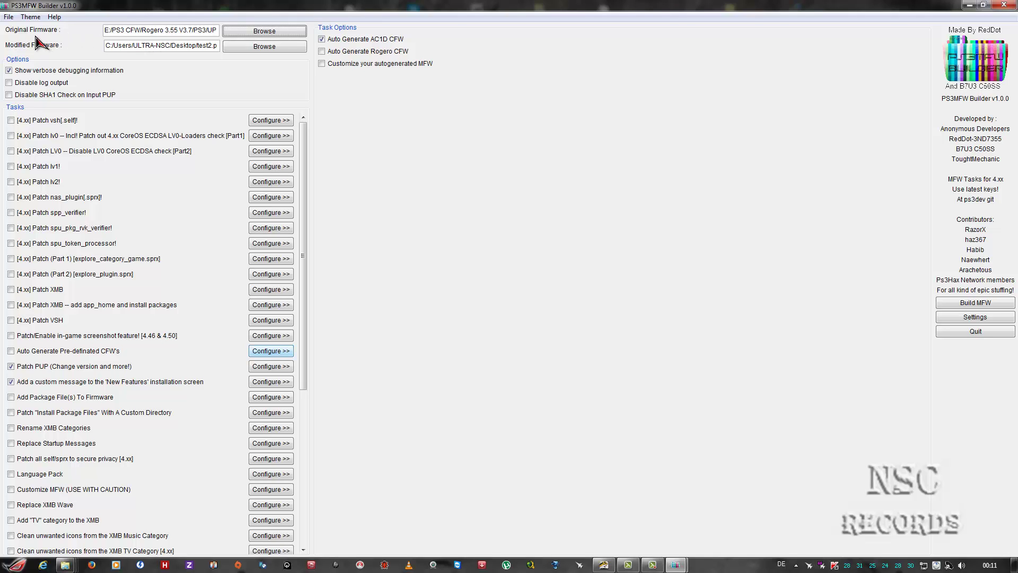
- Browse for the modified firmware destination and create a new folder named CFW TEST on the Desktop
left_click(254, 52)
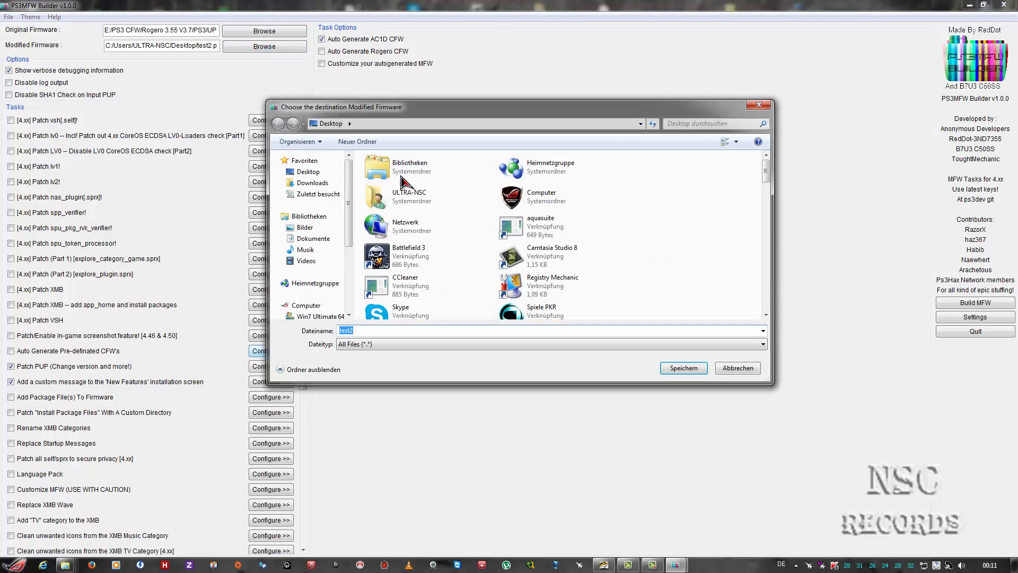
left_click(305, 172)
right_click(650, 259)
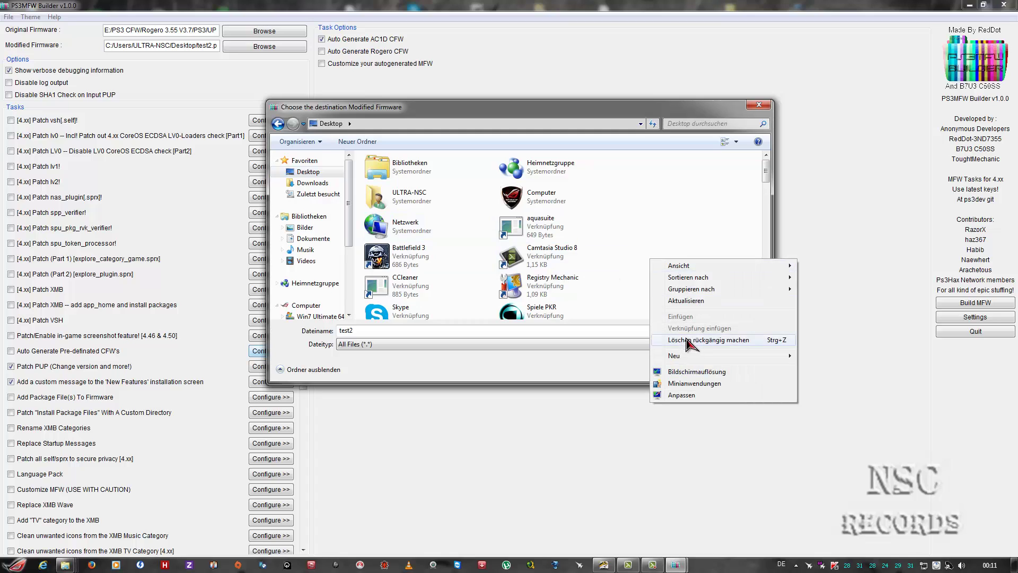
mouse_move(699, 364)
left_click(850, 359)
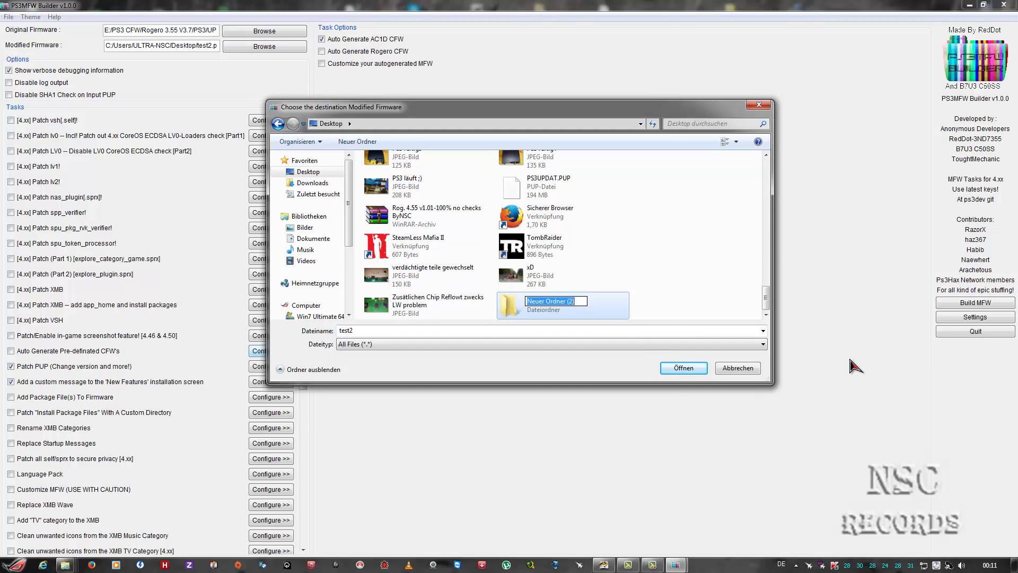
type("TEST")
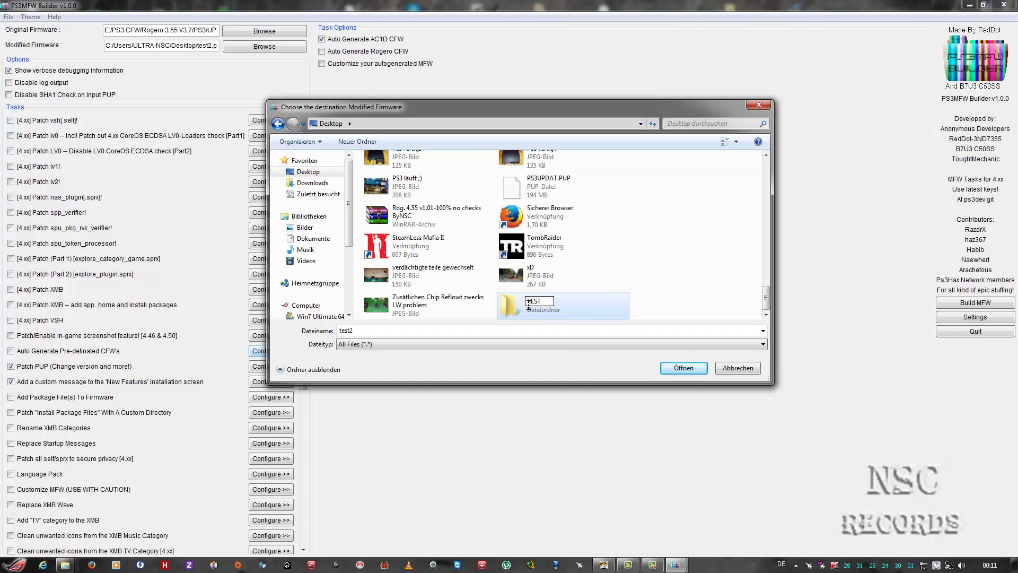
type("CFW")
- Open the CFW TEST folder and save the modified firmware destination there under the file name PS3UPDAT
left_click(680, 369)
double_click(586, 315)
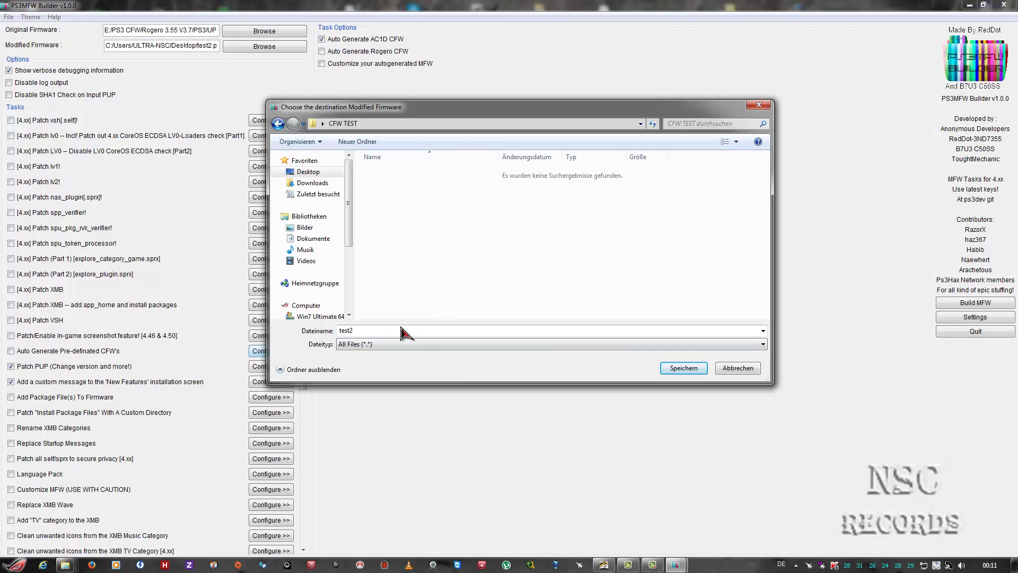
double_click(347, 330)
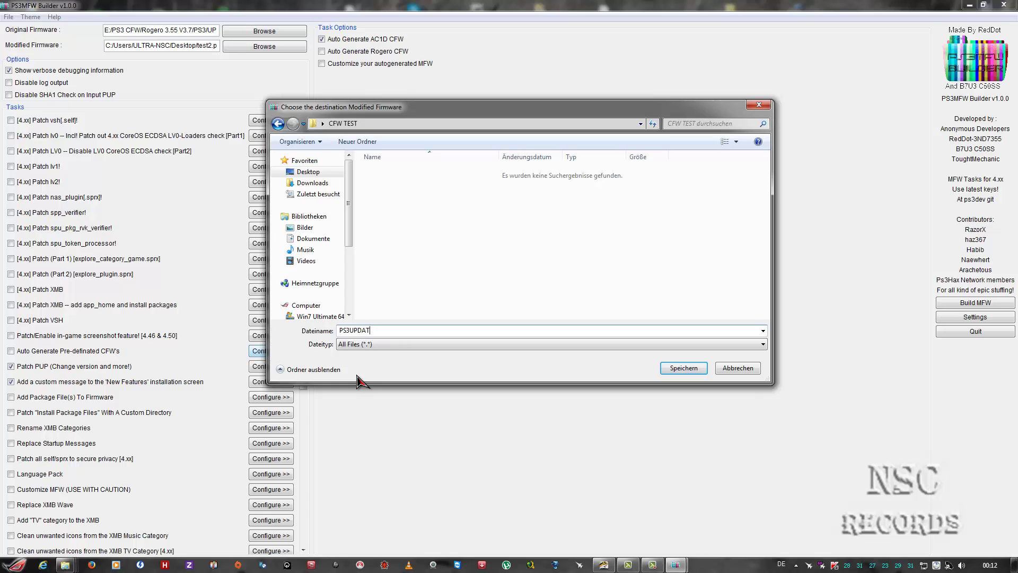
left_click(670, 369)
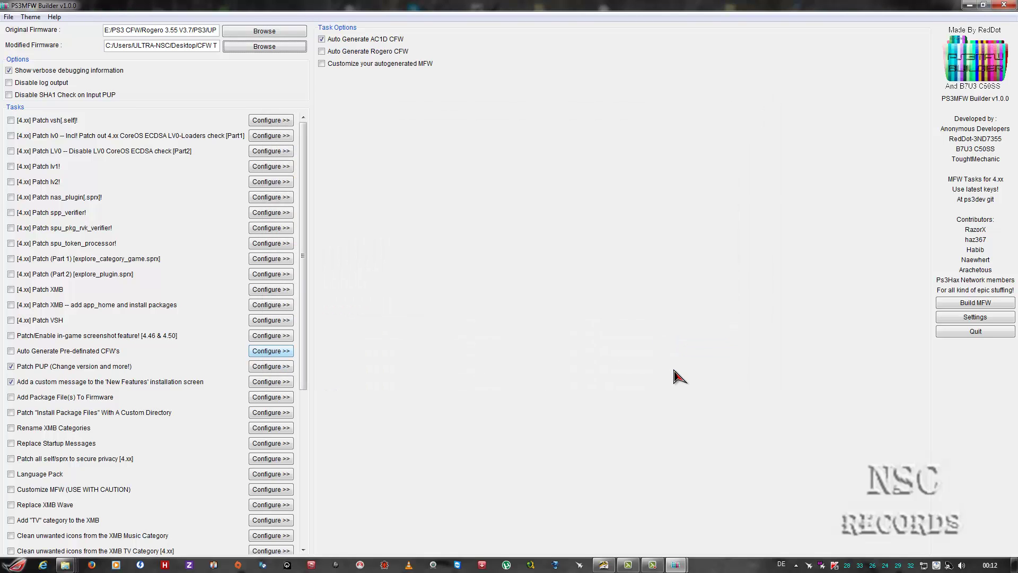
- Check the builder's temp files and PS3_KEYS settings, and view the options of the custom 'New Features' message task
left_click(975, 321)
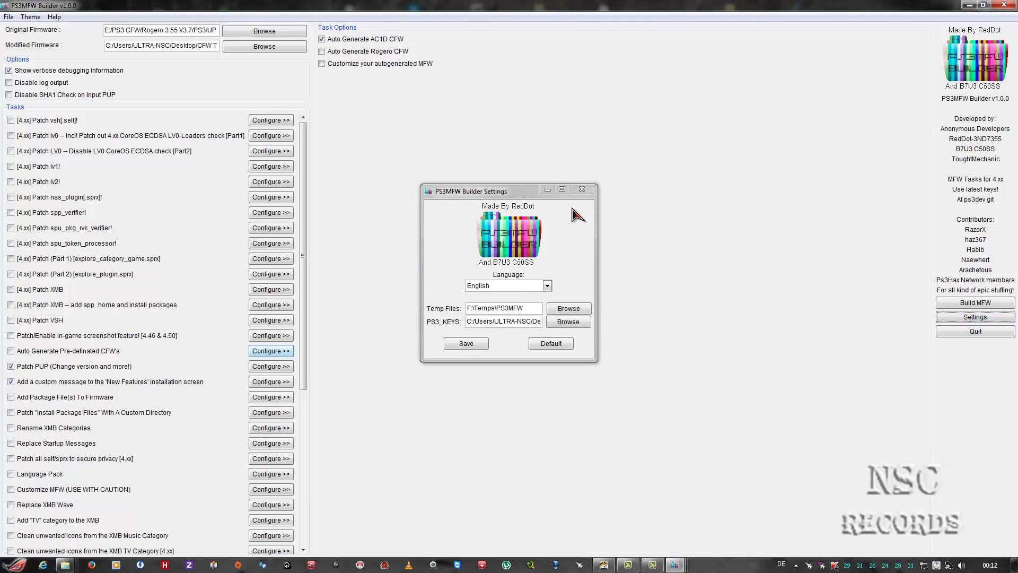
left_click(582, 189)
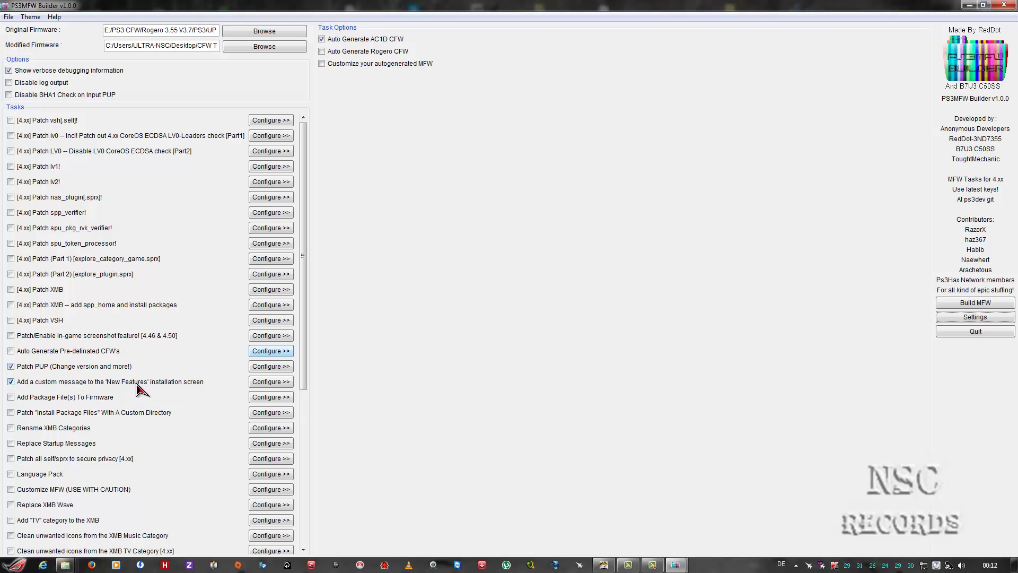
left_click(261, 382)
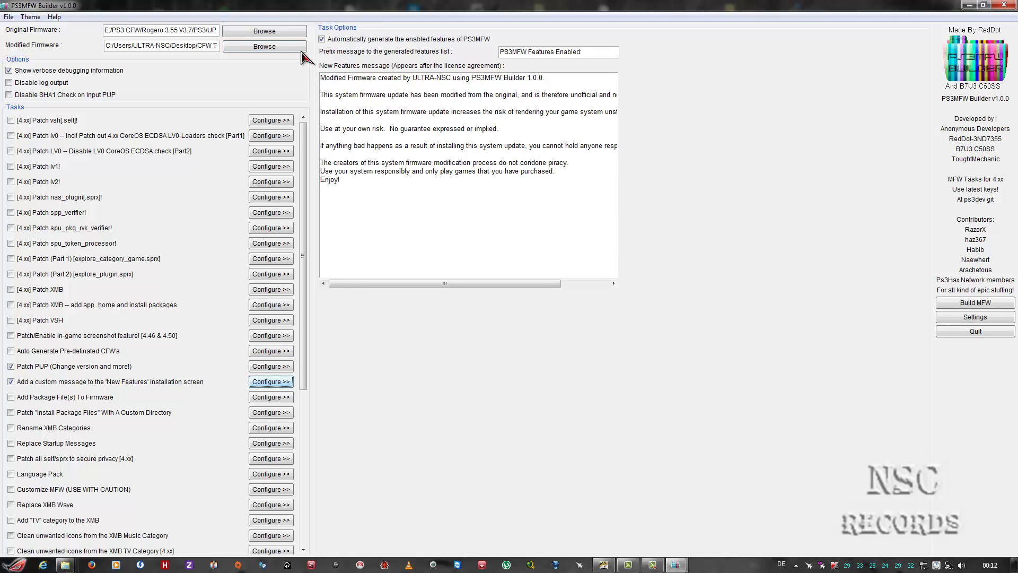
- Try to build the modified firmware with the currently selected tasks
left_click(973, 305)
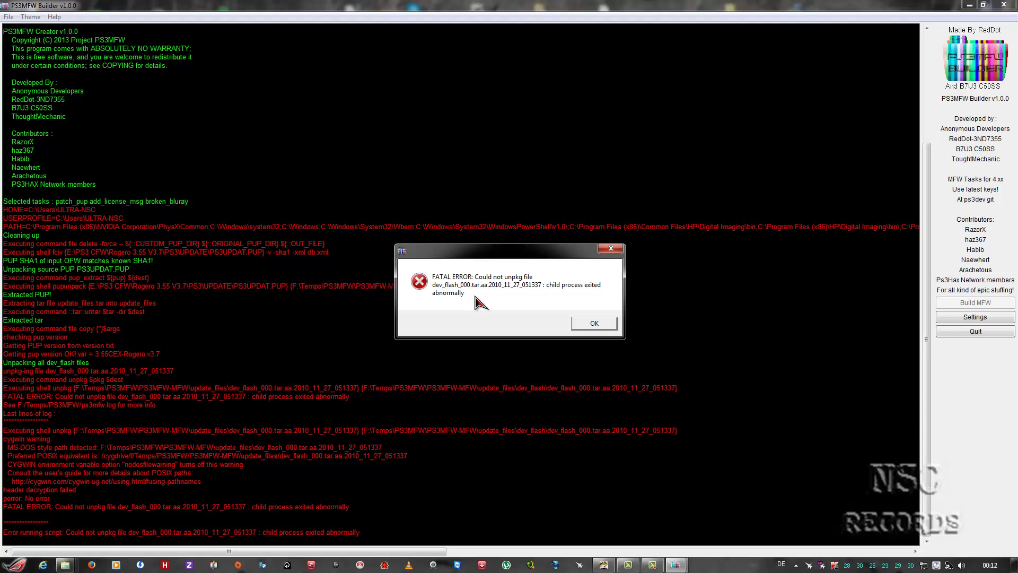
left_click_drag(508, 255, 500, 203)
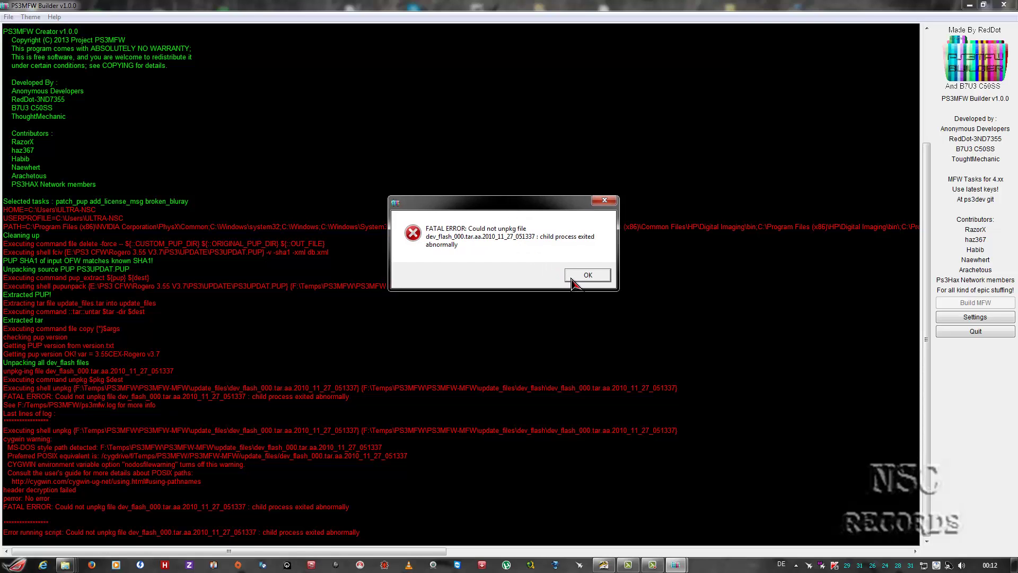
left_click(573, 278)
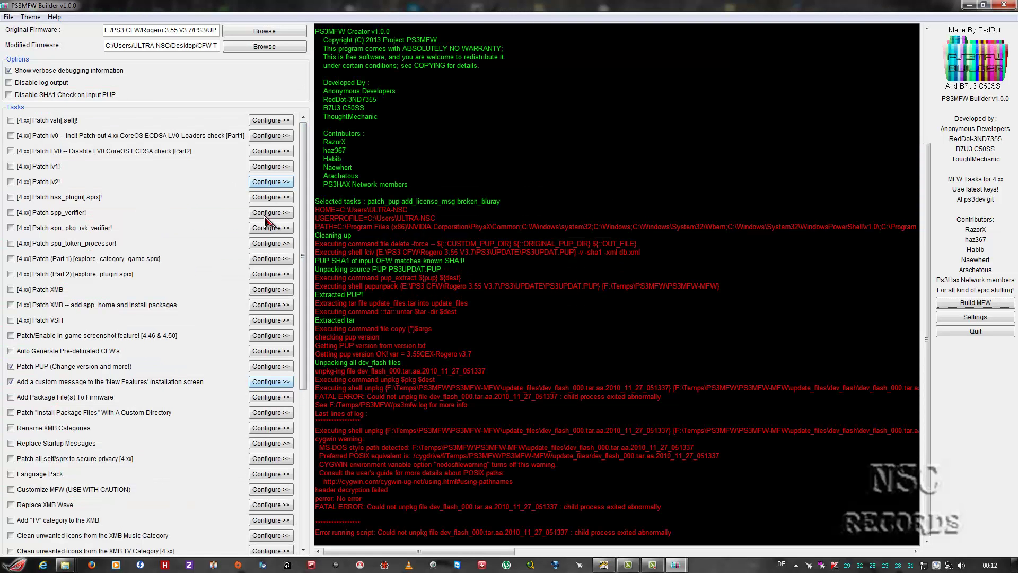
- Disable the custom 'New Features' message task and turn off automatic generation of its enabled features list
left_click(52, 384)
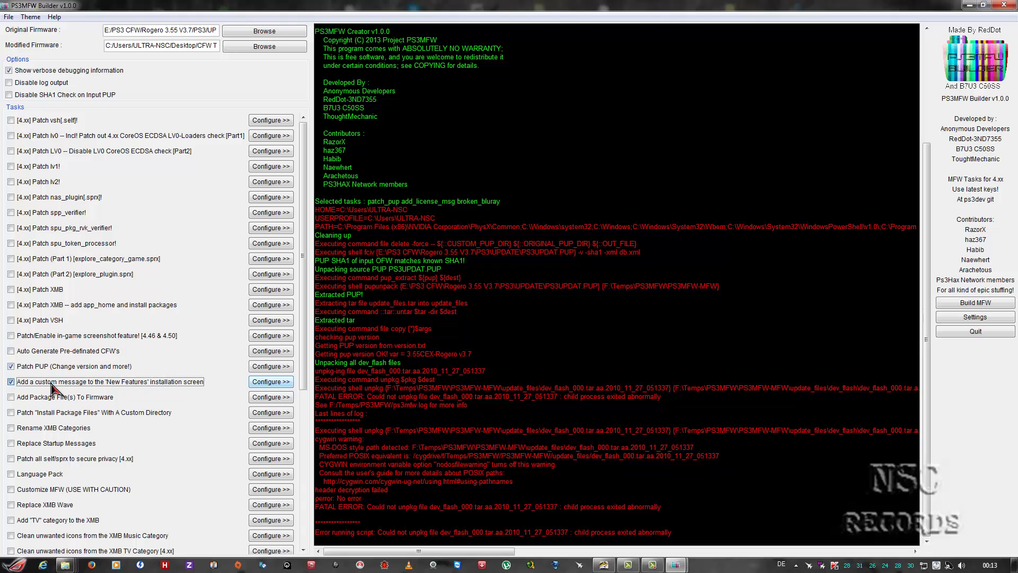
left_click(262, 384)
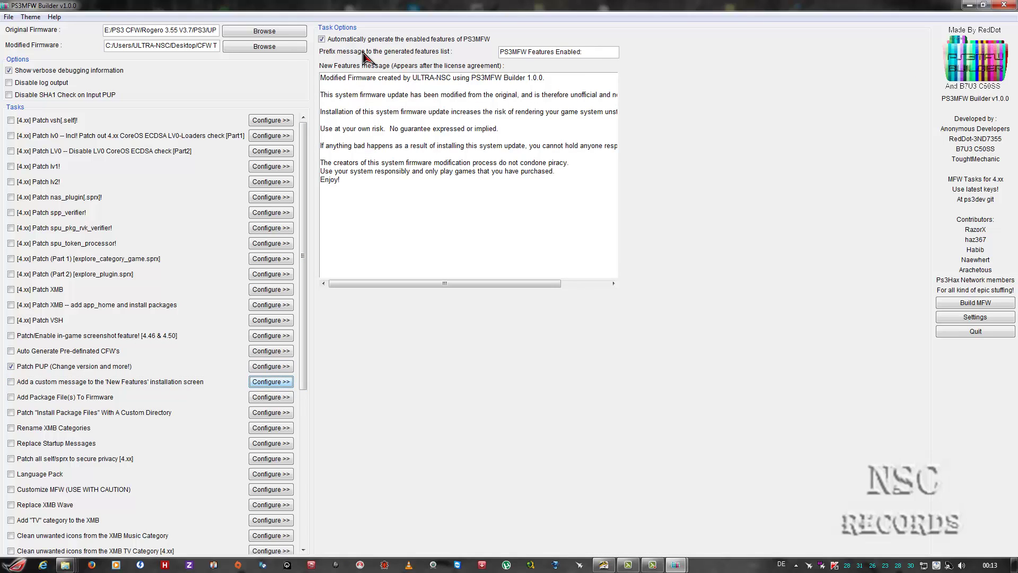
left_click(321, 39)
left_click(321, 39)
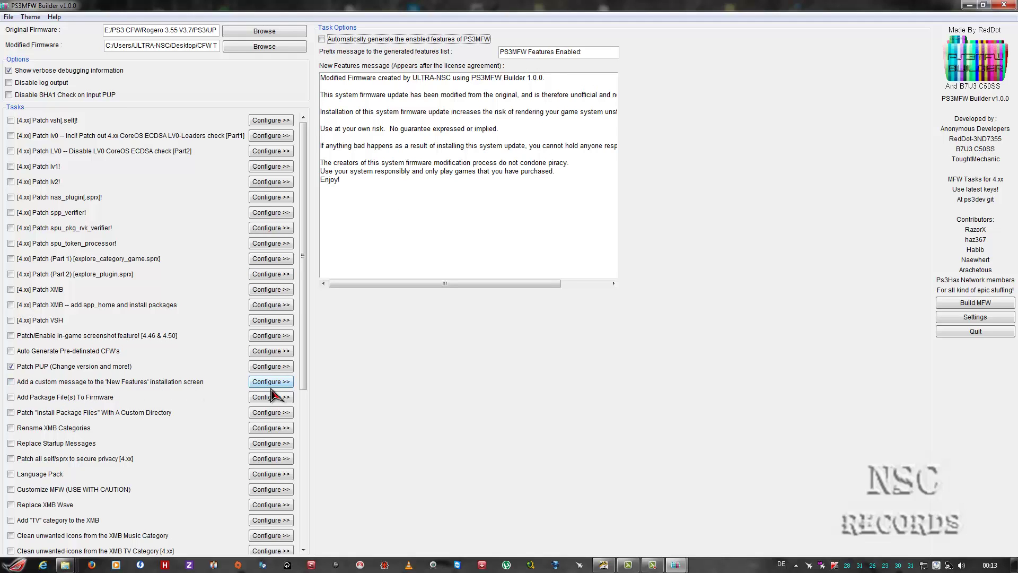
left_click(11, 381)
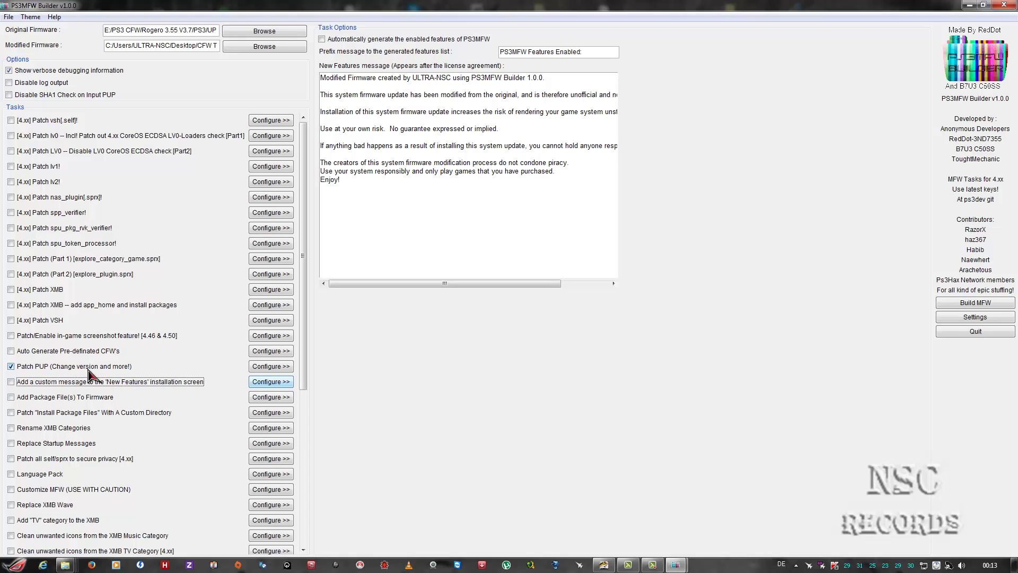
- Configure the Patch PUP task to remove BdpRevoke, BD firmware and Bluetooth firmware
left_click(113, 368)
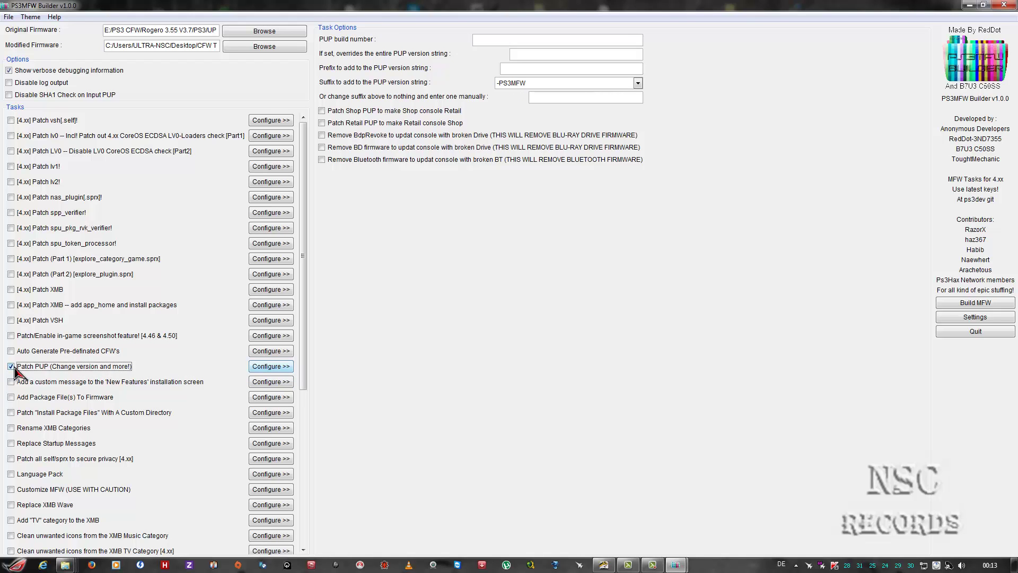
left_click(257, 370)
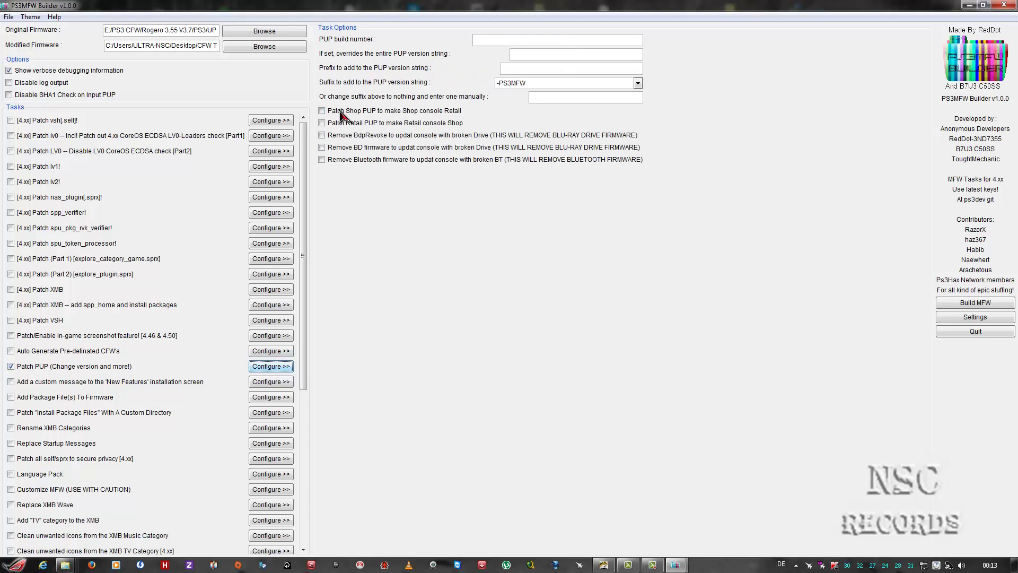
left_click(321, 135)
left_click(322, 147)
left_click(322, 160)
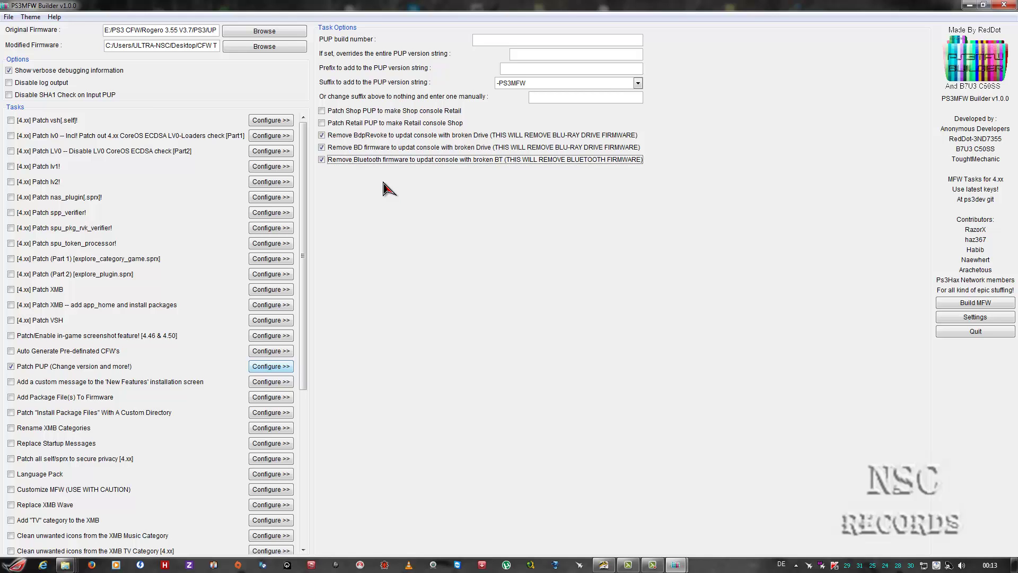
- Configure the task allowing firmware updates with a broken blu-ray drive to remove BdpRevoke and BD firmware
left_click_drag(303, 290, 302, 404)
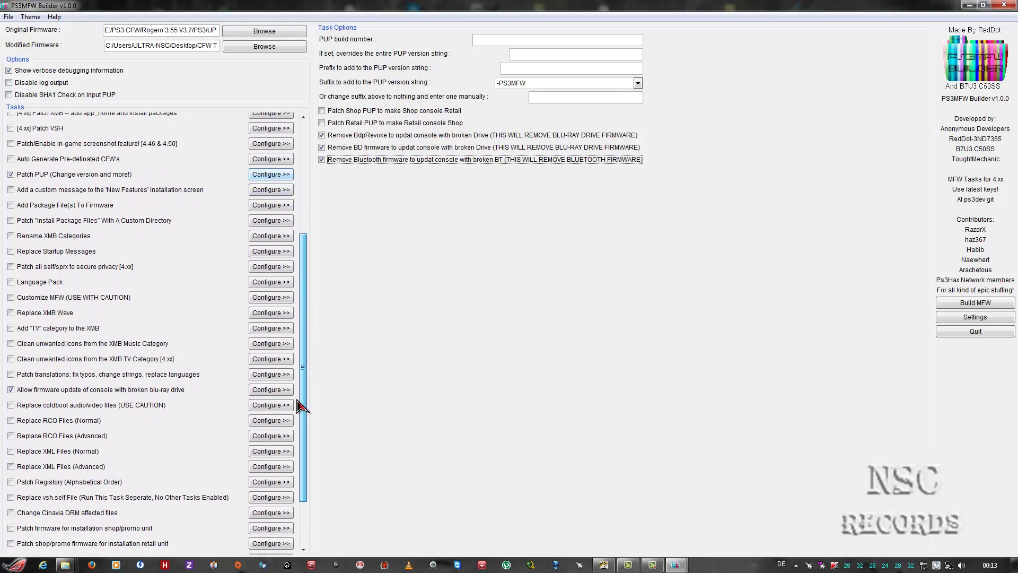
left_click(180, 396)
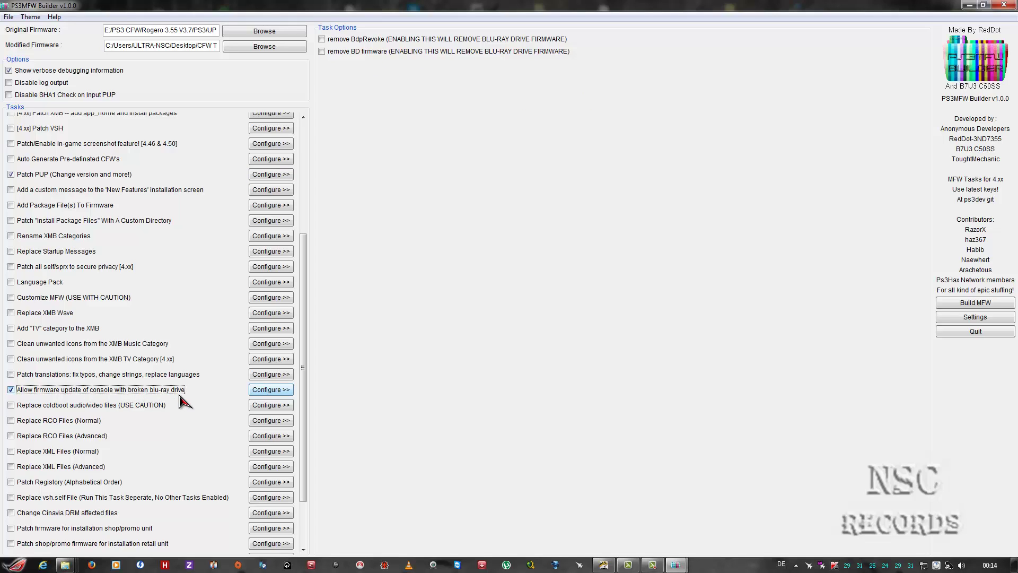
left_click(266, 395)
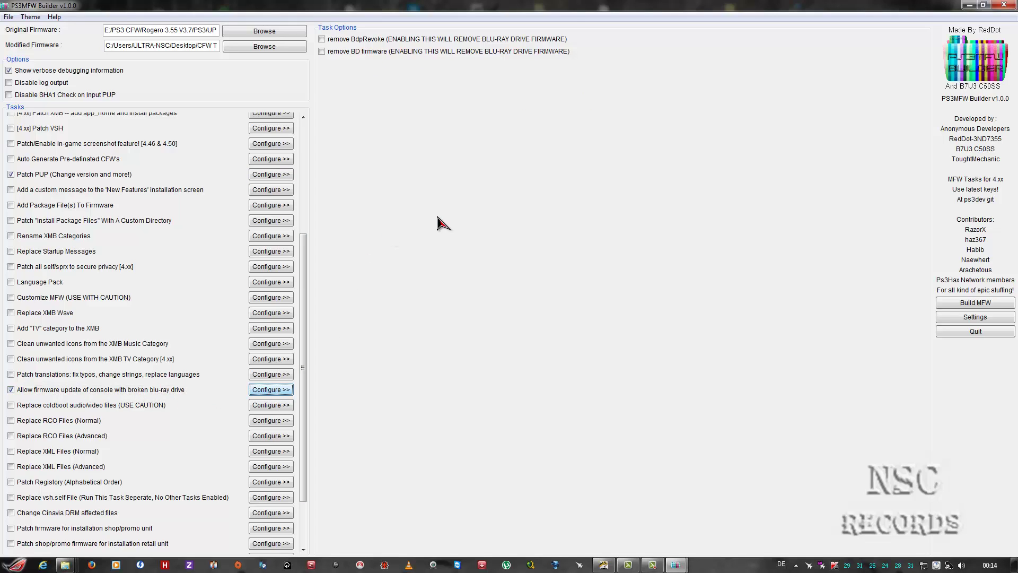
left_click(322, 39)
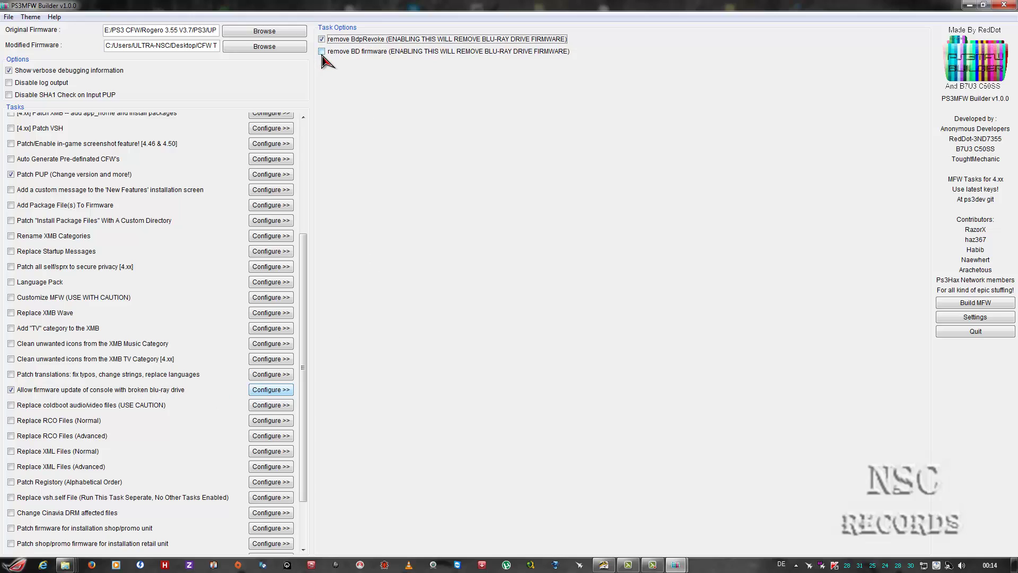
left_click(322, 51)
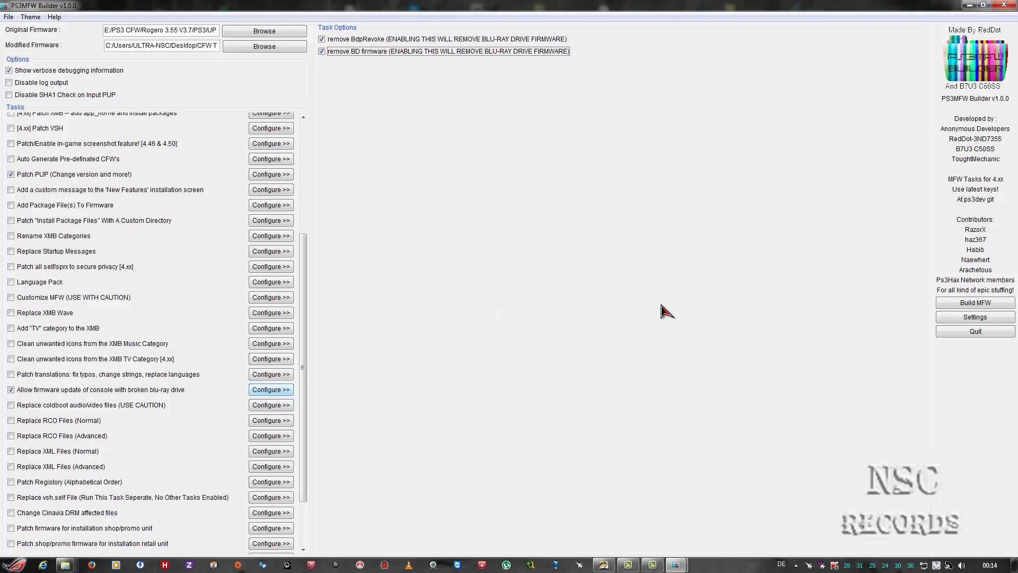
- Set the PS3_KEYS directory to the data folder inside Our MFW 1.0.0 and save the builder settings
left_click(978, 318)
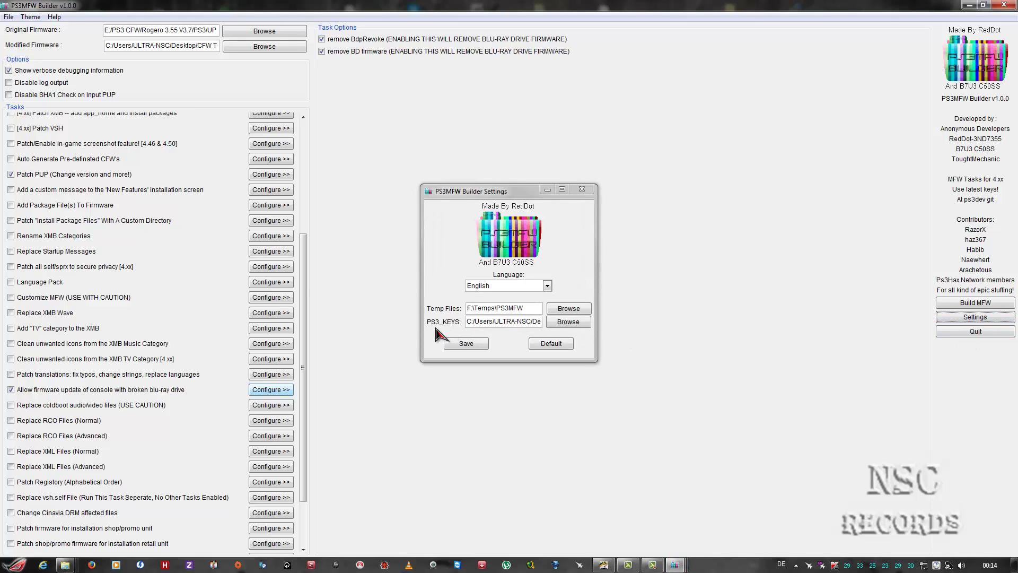
left_click(567, 324)
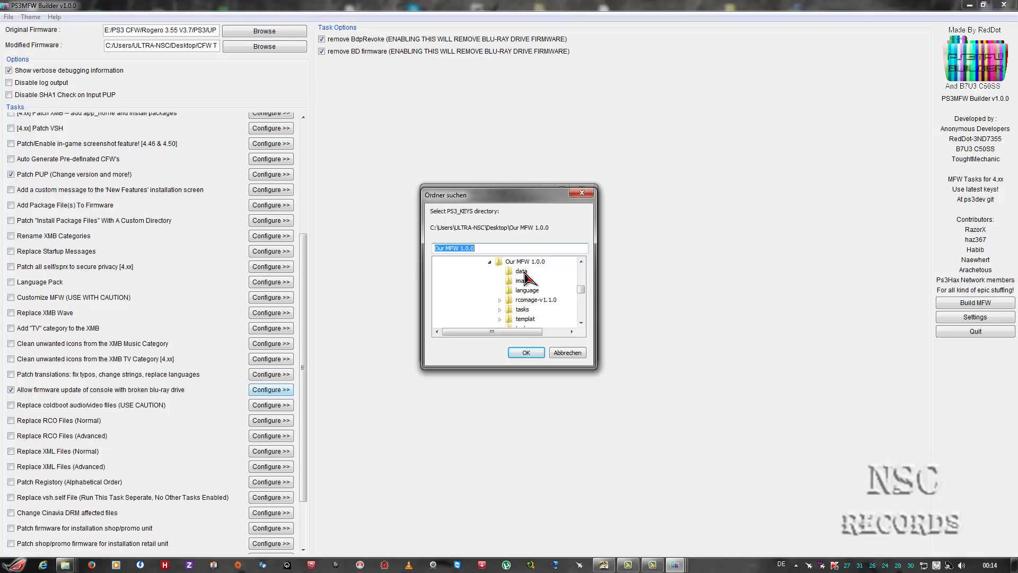
left_click(522, 271)
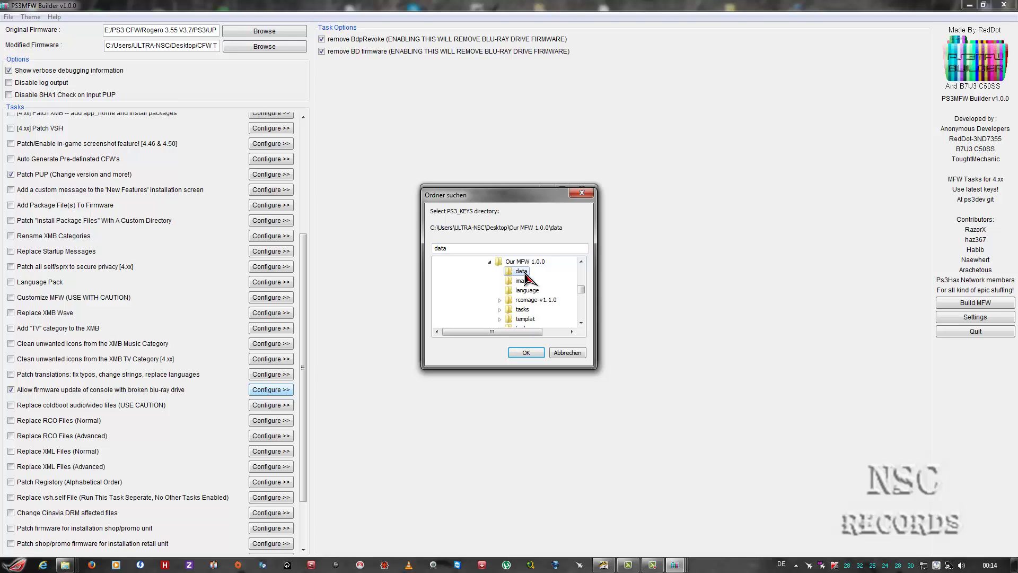
left_click(536, 354)
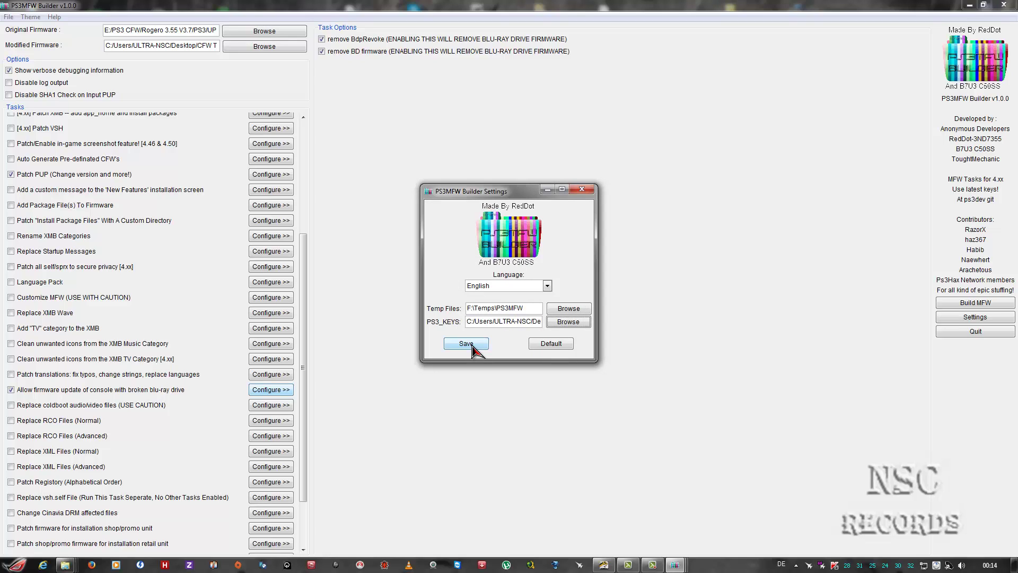
left_click(472, 348)
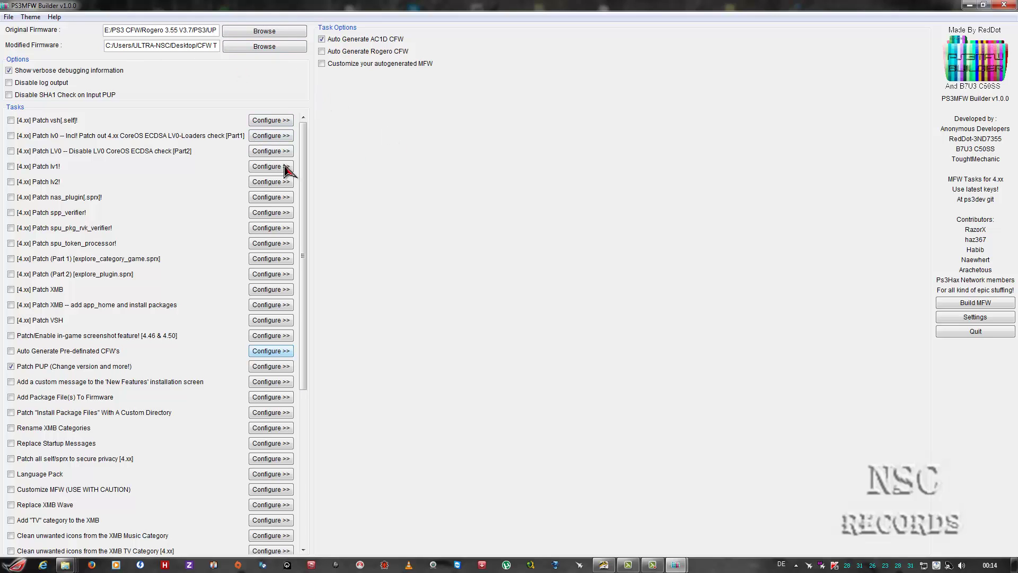
- Keep the Patch PUP task selected and enable its options for removing BdpRevoke, BD firmware and Bluetooth firmware again
left_click(52, 367)
left_click(52, 367)
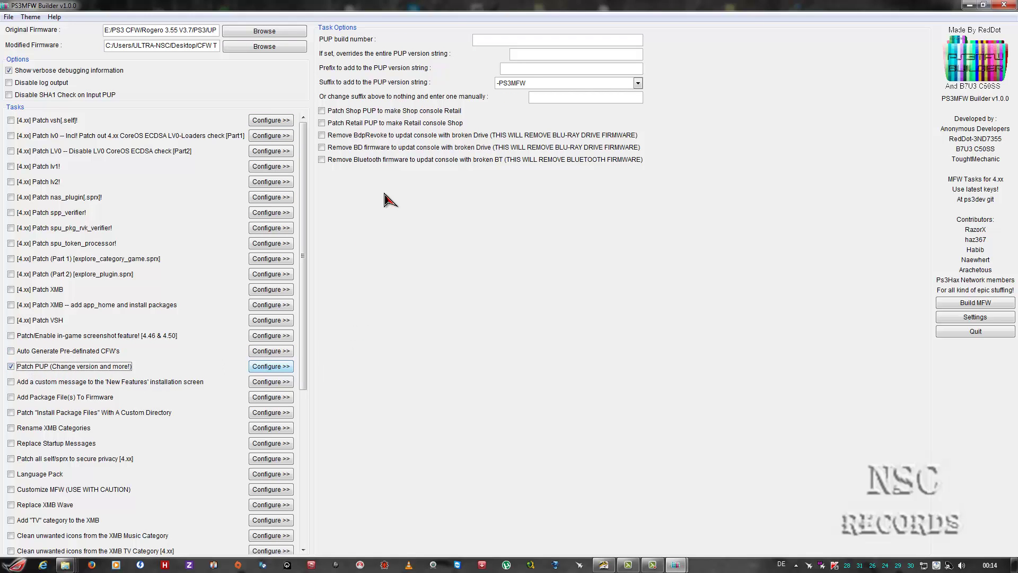
left_click(322, 135)
left_click(321, 148)
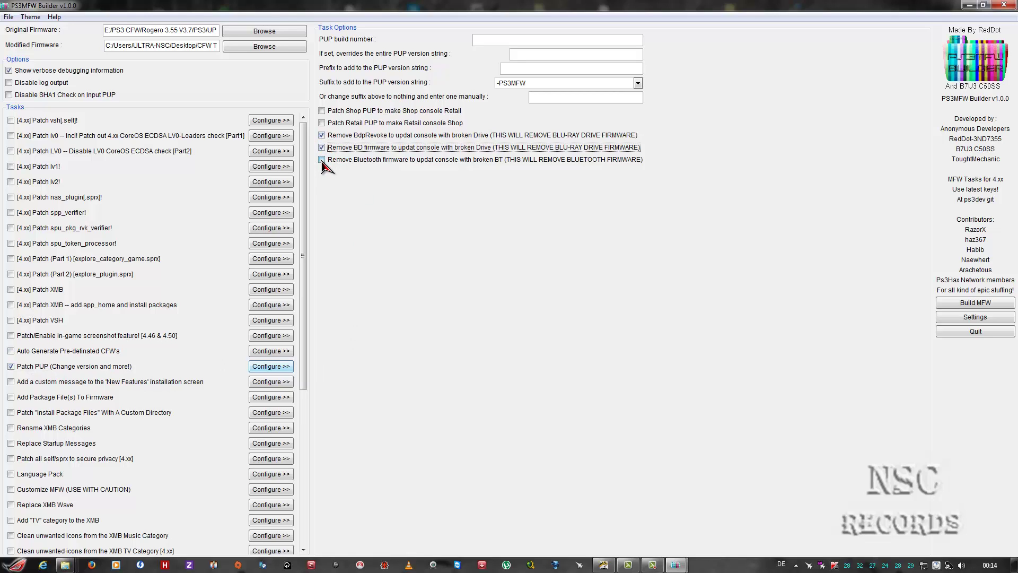
left_click(321, 160)
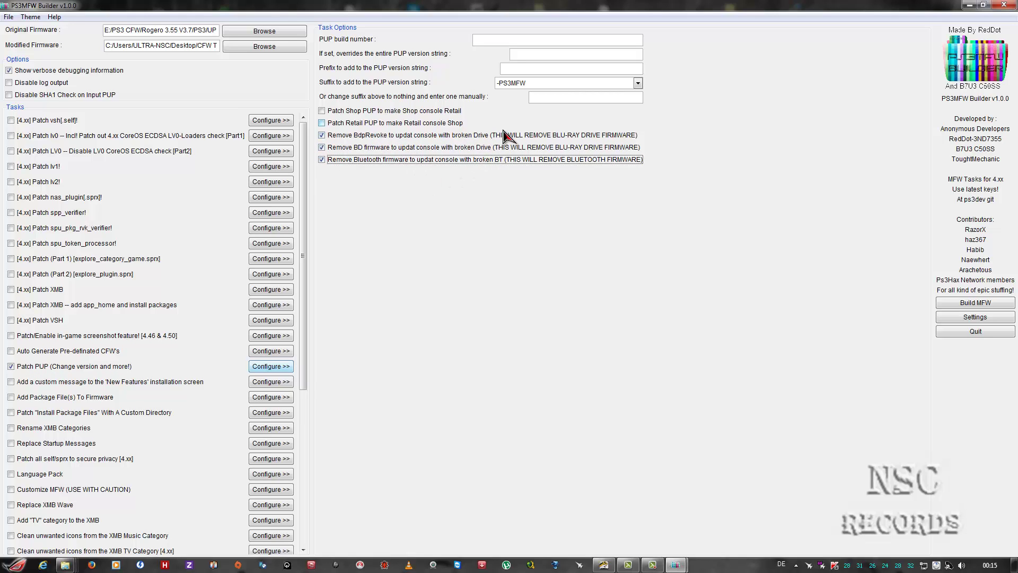
- Set the suffix added to the PUP version string to "By:NSC"
left_click(523, 85)
left_click_drag(525, 84, 495, 84)
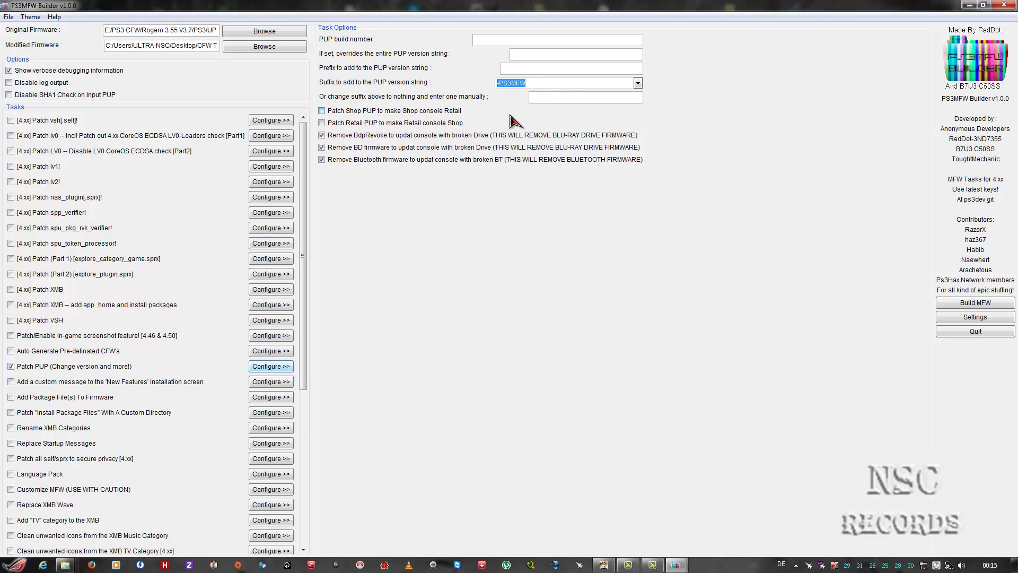
type("no check")
left_click_drag(529, 87, 439, 92)
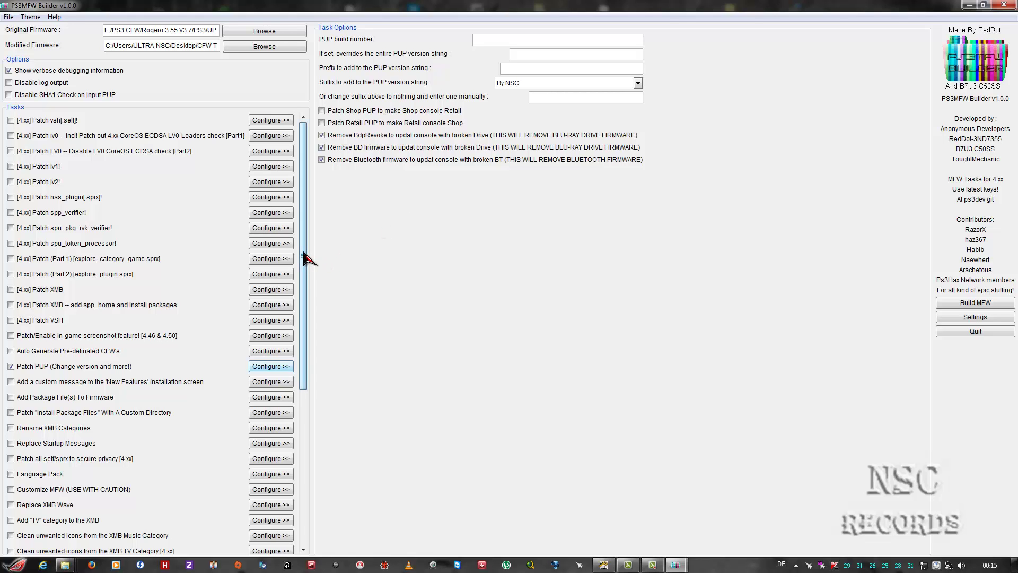
- Configure the task allowing firmware updates with a broken blu-ray drive, enabling its remove BdpRevoke and remove BD firmware options again
left_click_drag(304, 260, 231, 389)
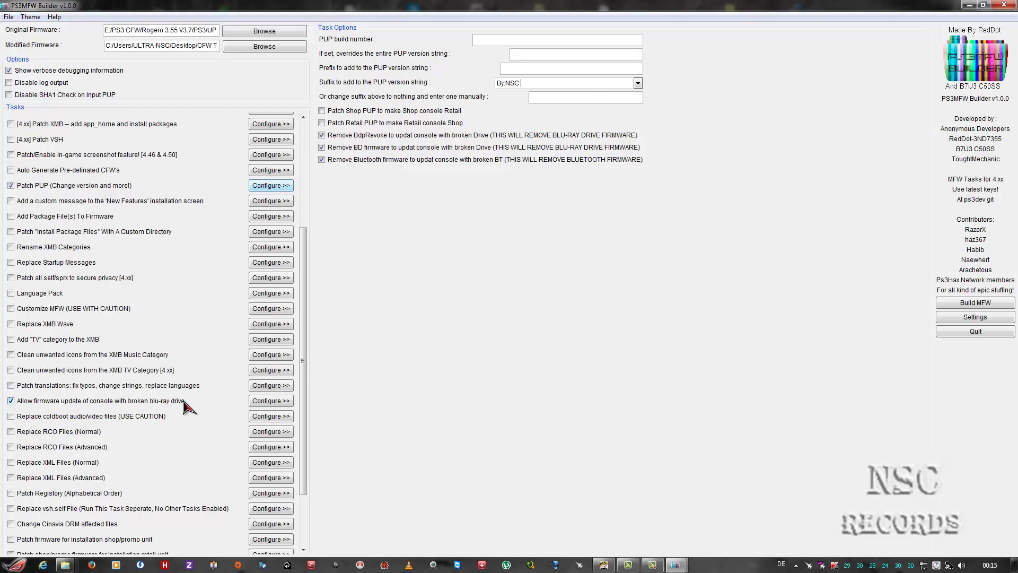
left_click(274, 405)
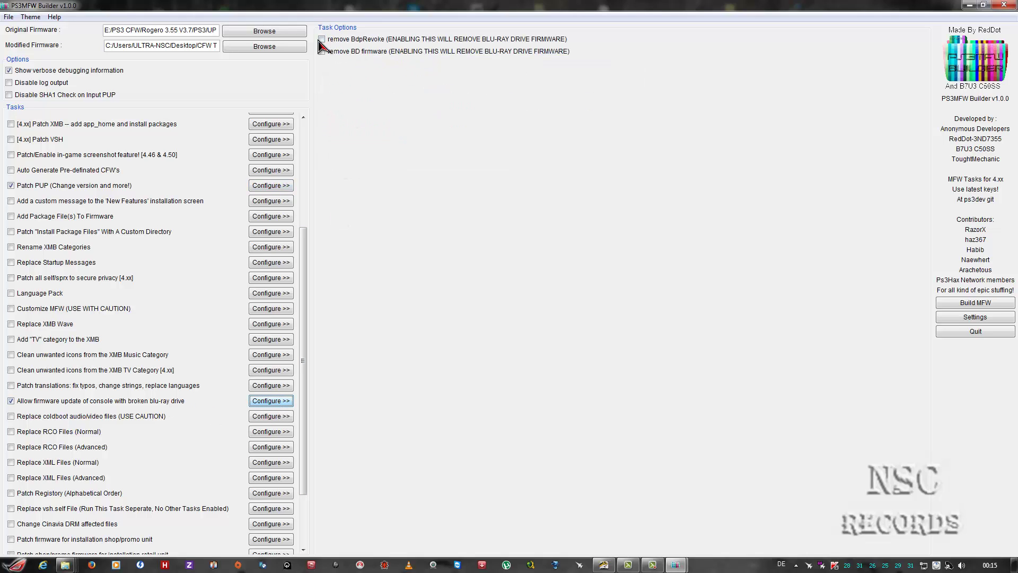
left_click(323, 40)
left_click(322, 51)
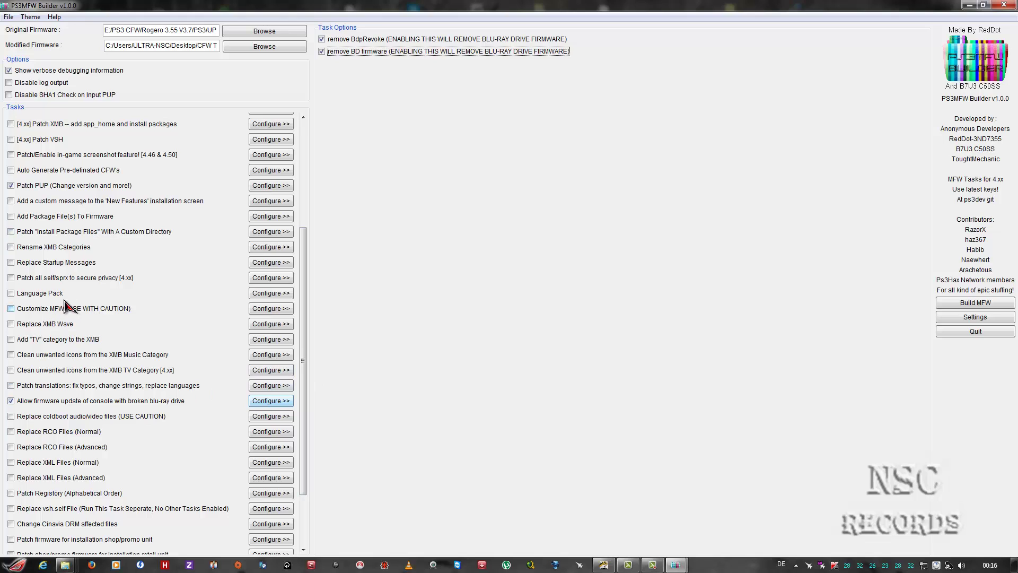
- Build the modified firmware, accepting the removal of the blu-ray drive and bluetooth firmware packages
left_click_drag(305, 332, 312, 212)
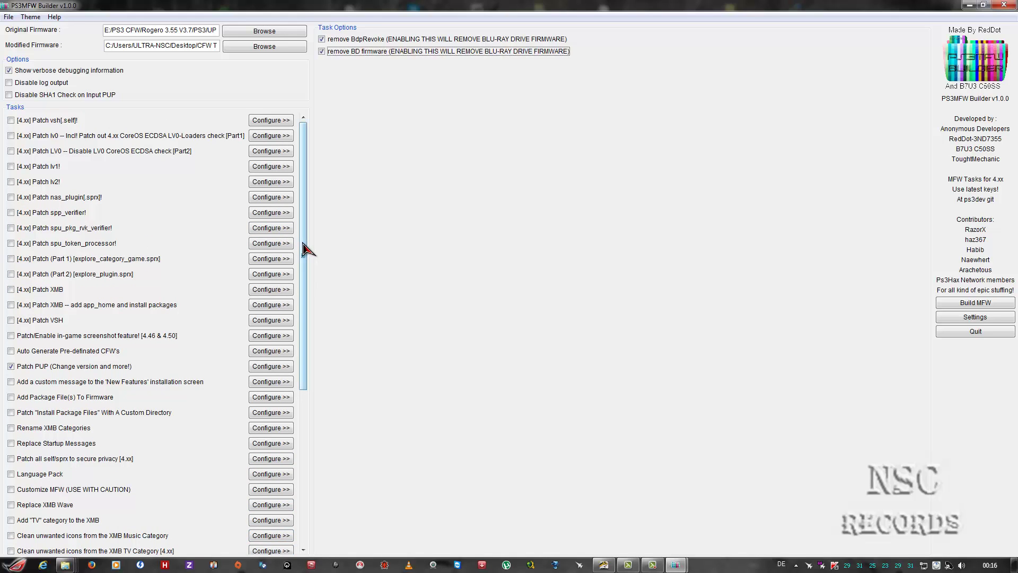
left_click_drag(302, 254, 317, 271)
left_click_drag(302, 256, 305, 421)
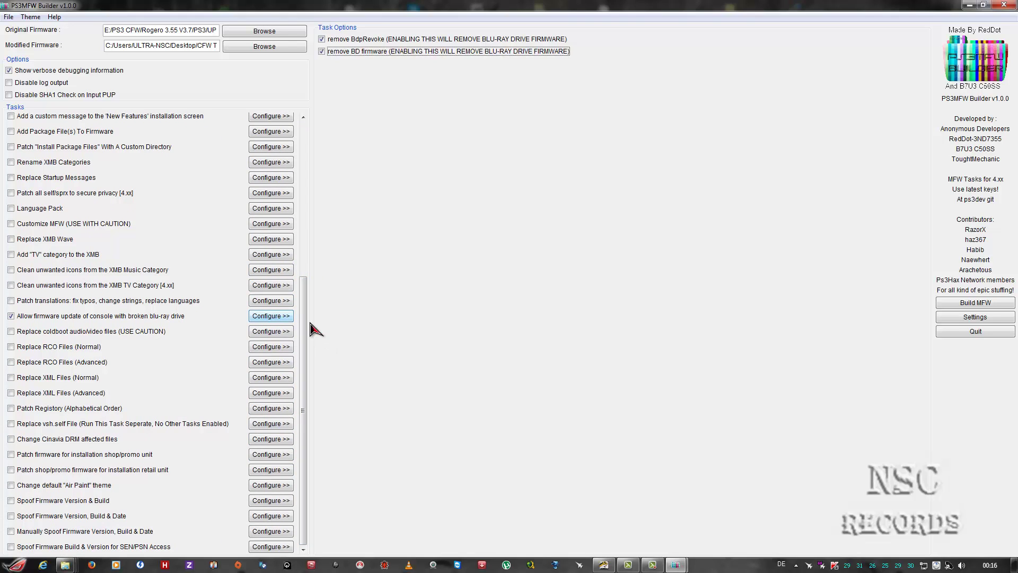
left_click_drag(307, 294, 317, 125)
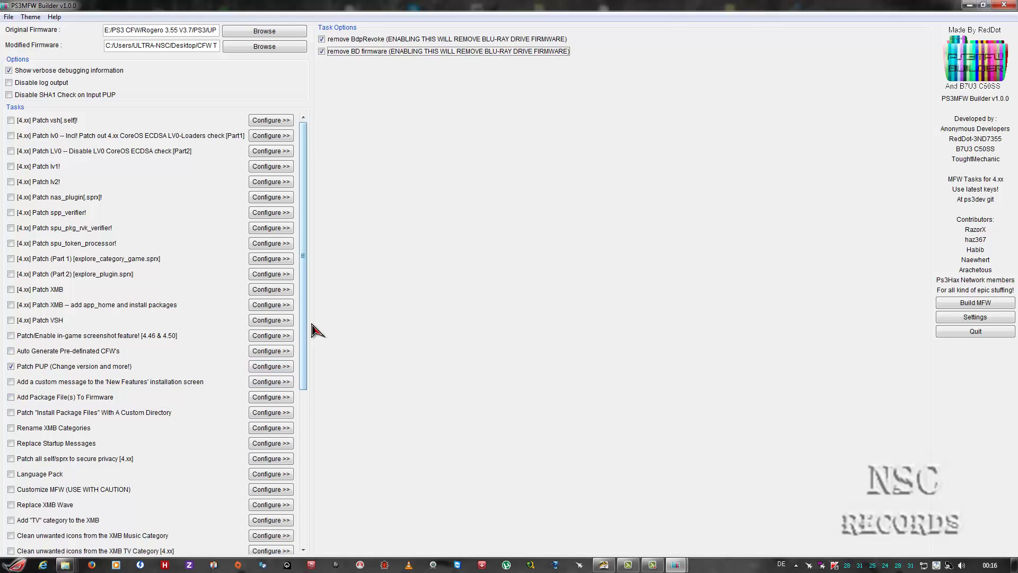
left_click(989, 307)
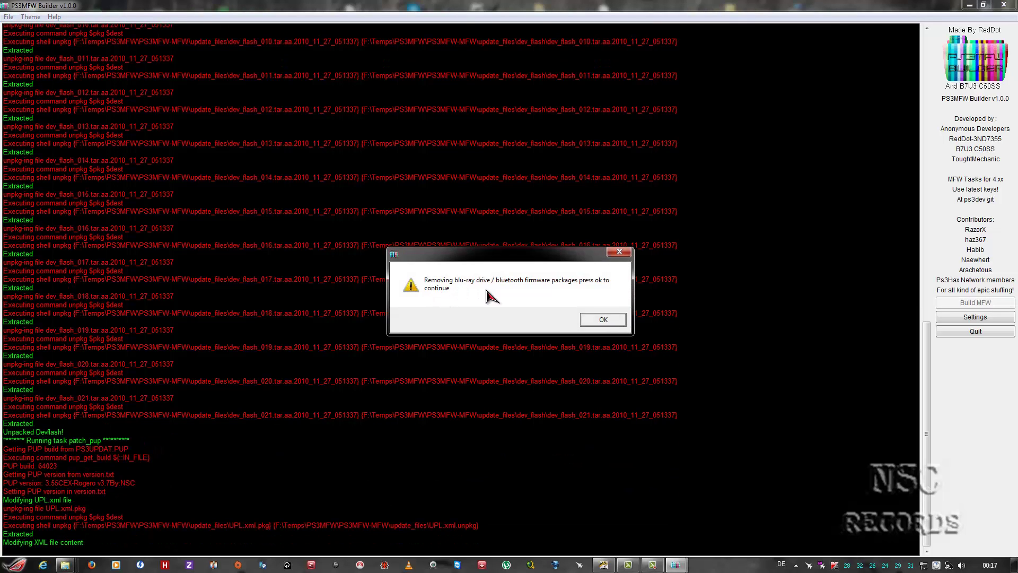
left_click(599, 320)
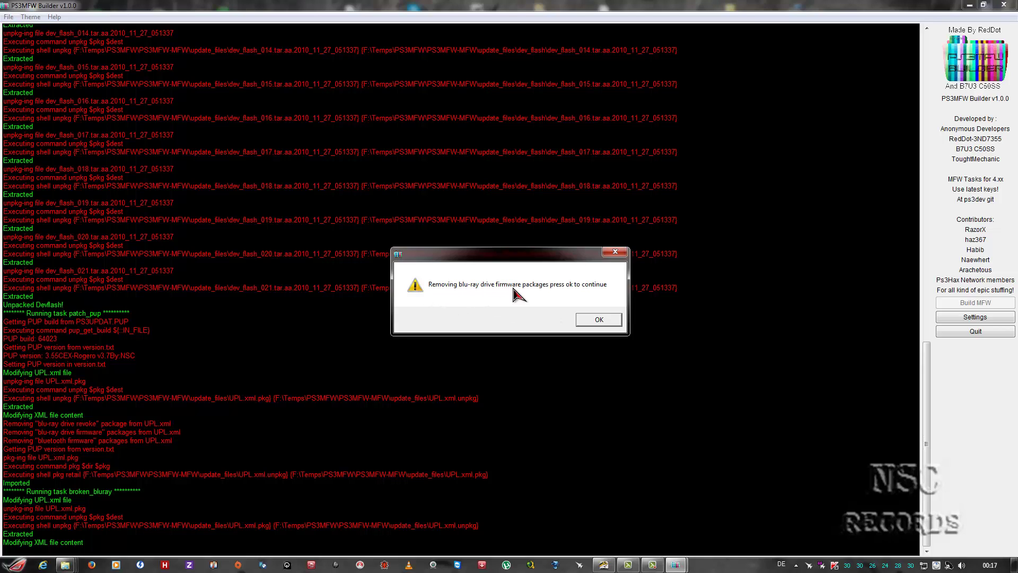
left_click(600, 320)
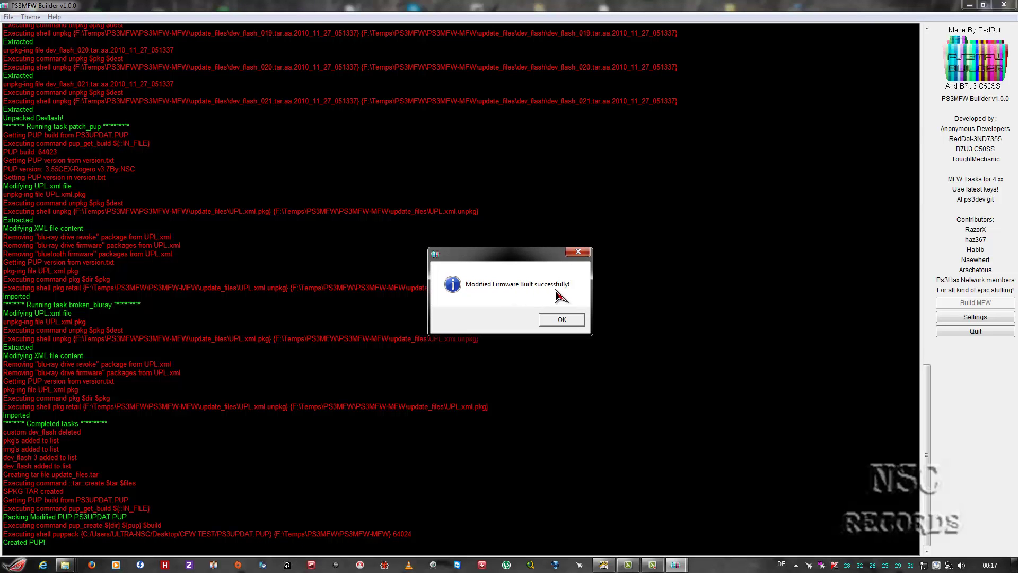
left_click(563, 318)
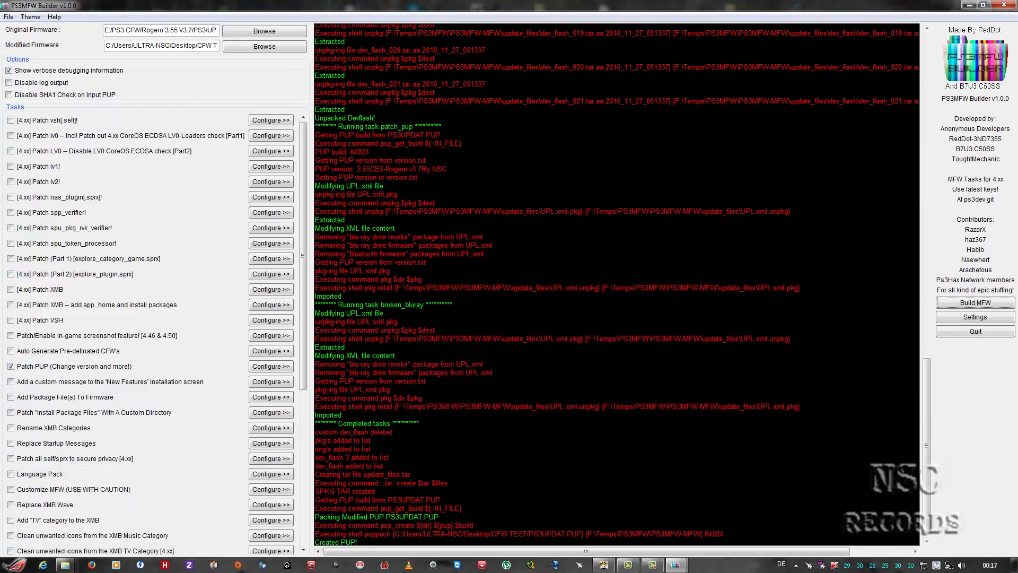
- Close the firmware builder and open the CFW TEST folder on the desktop containing the built PUP file
left_click(998, 6)
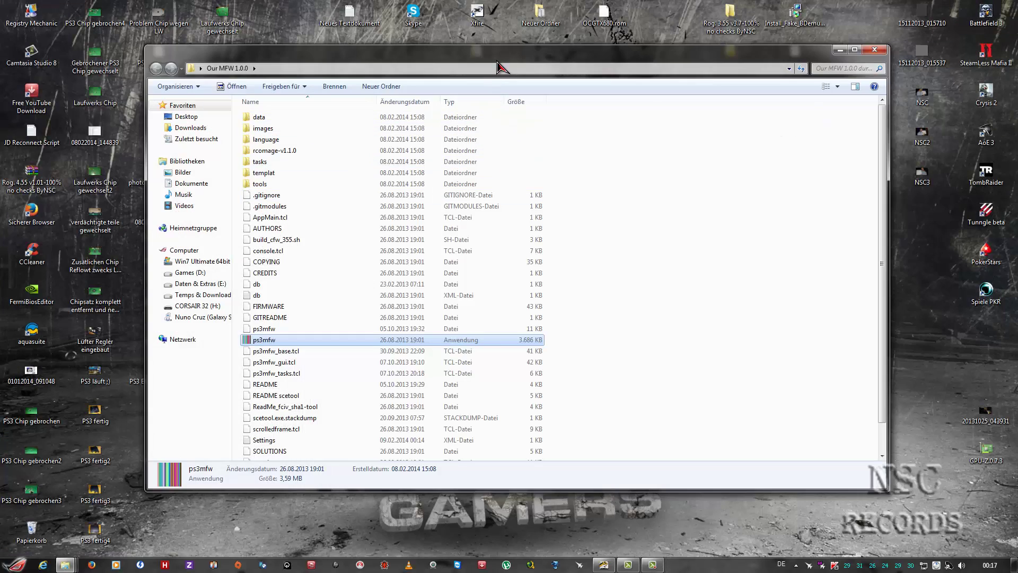
left_click_drag(498, 60, 672, 300)
left_click(160, 459)
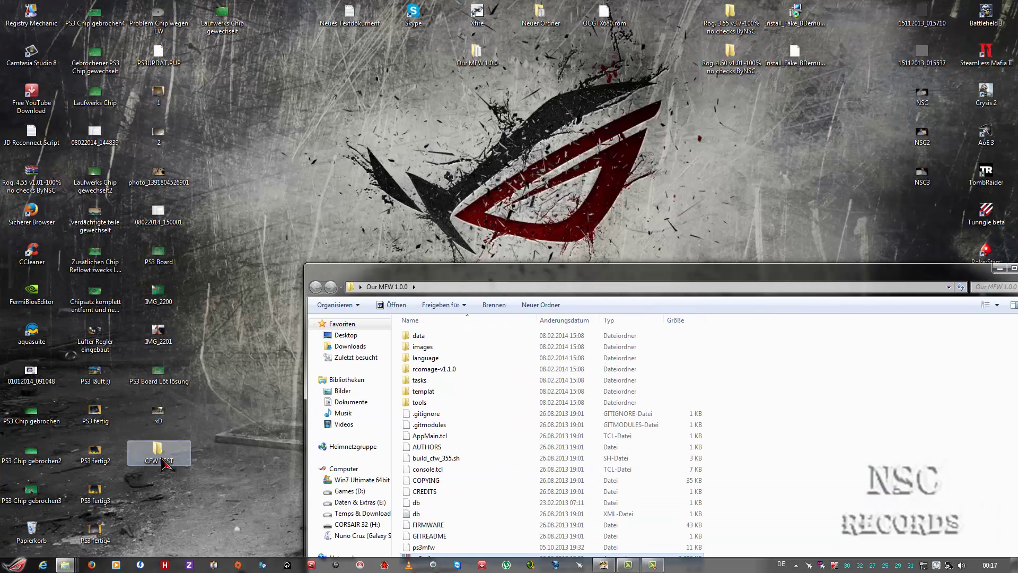
double_click(161, 459)
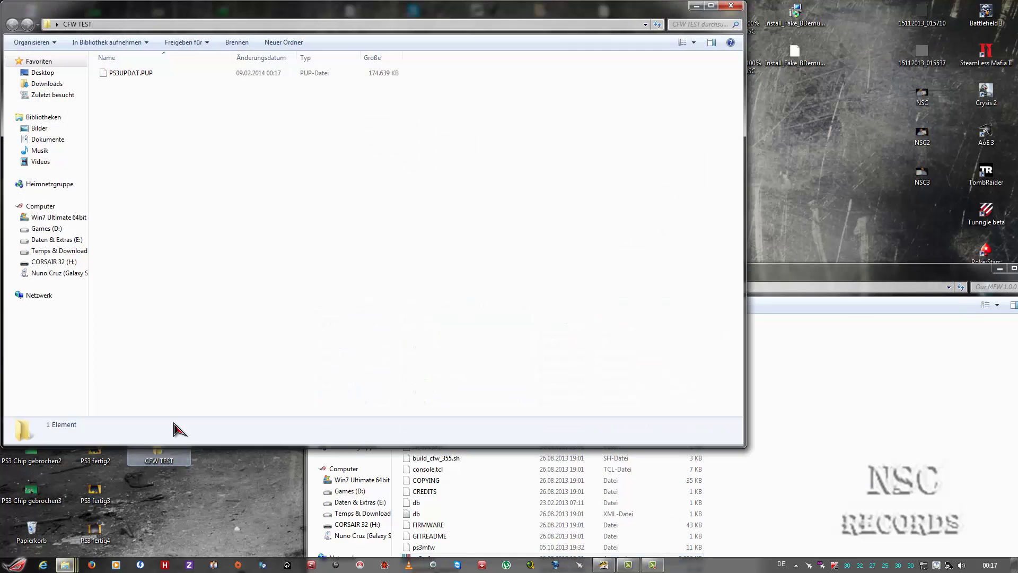
left_click_drag(191, 46, 380, 96)
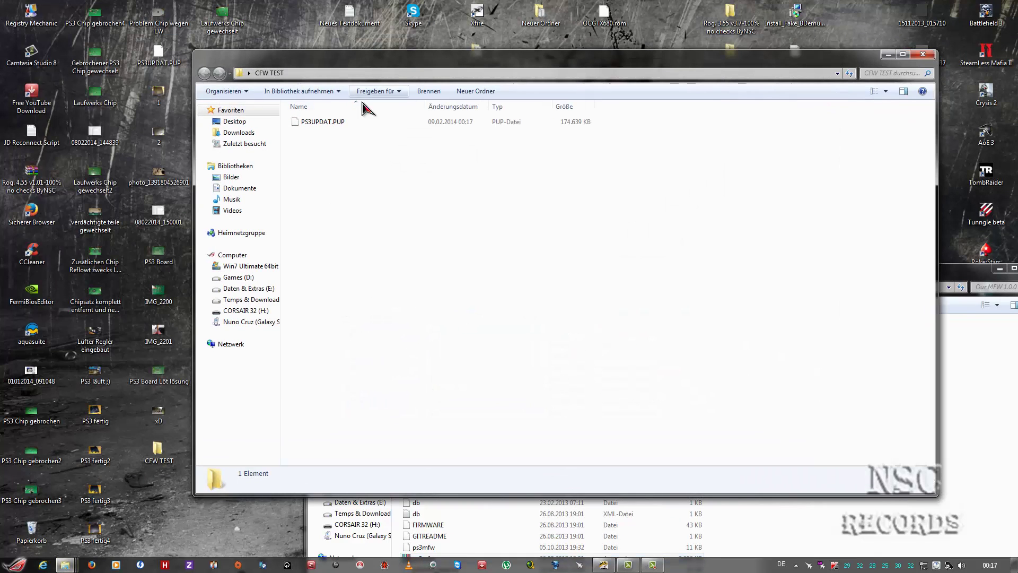
- Rename PS3UPDAT.PUP in the CFW TEST folder to test2.PUP
left_click(324, 125)
right_click(323, 126)
left_click(350, 320)
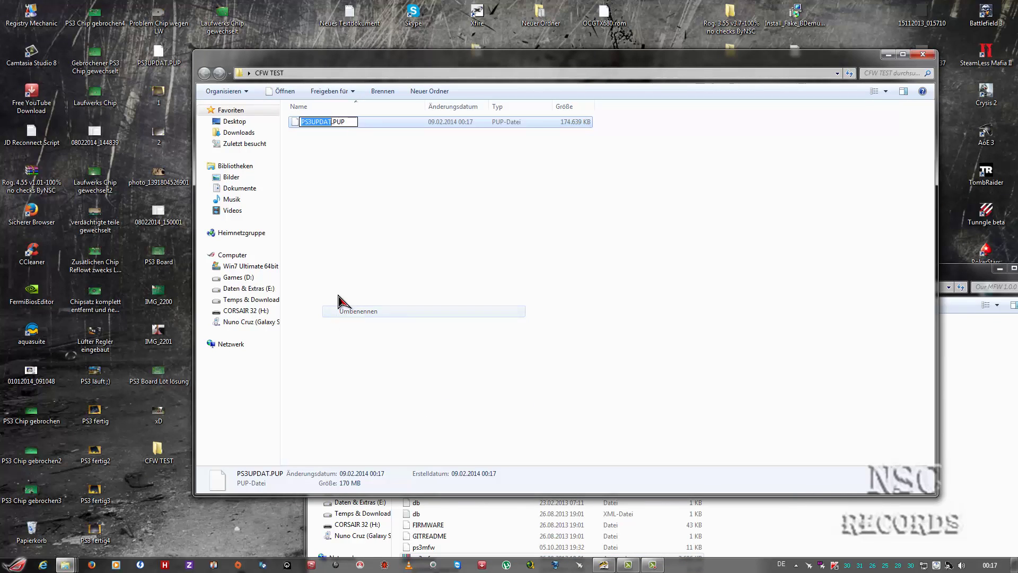
type("test2")
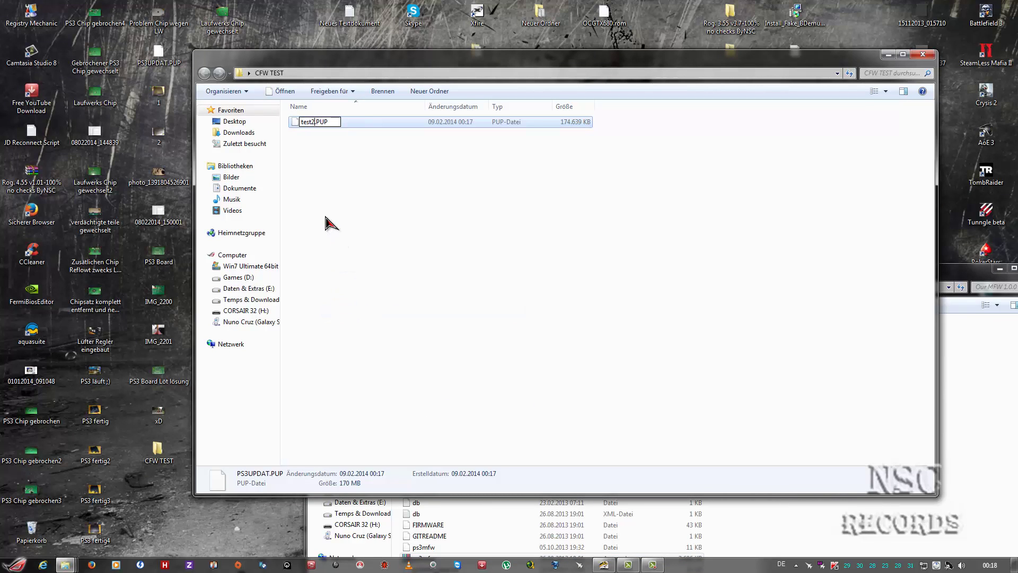
left_click(325, 217)
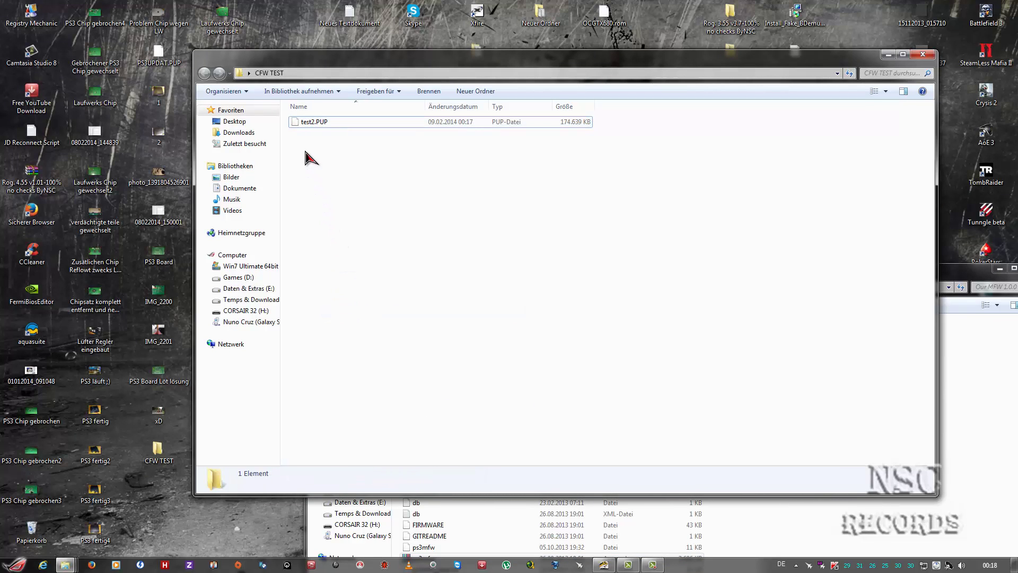
- Rename test2.PUP in the CFW TEST folder back to PS3UPDAT.PUP
left_click(311, 126)
right_click(311, 129)
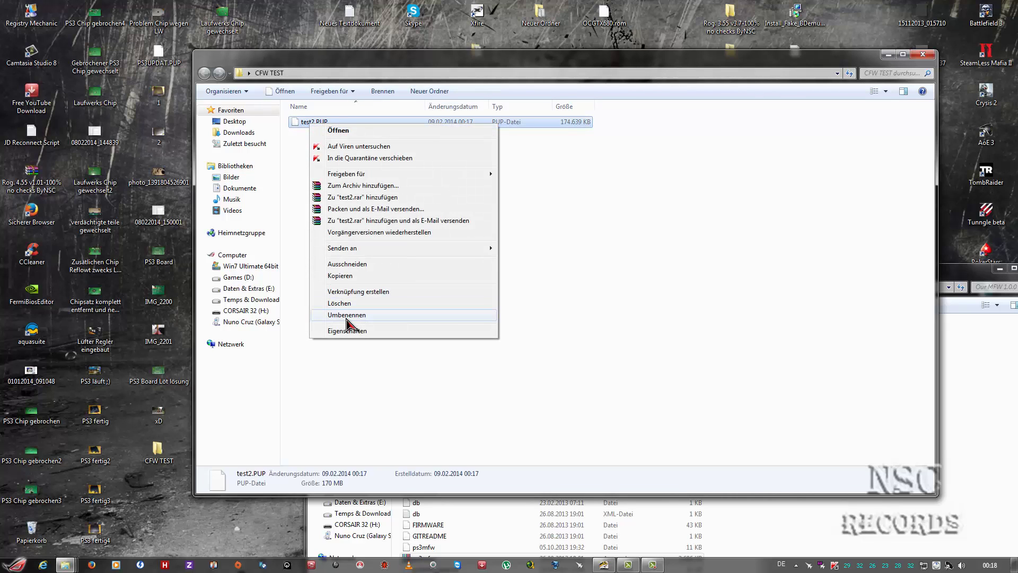
left_click(342, 322)
type("P")
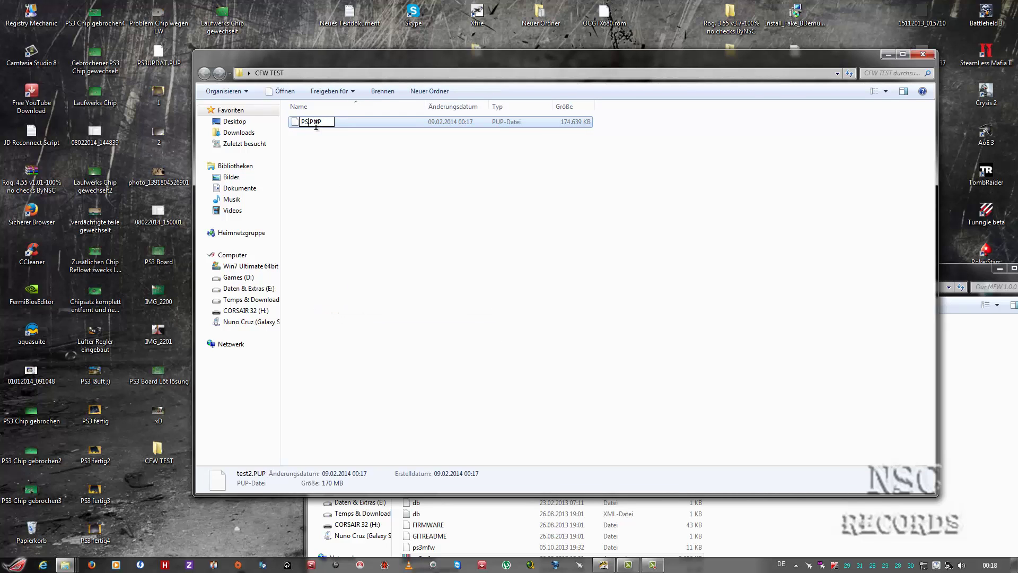
type("S3UPDATe")
key("BackSpace")
left_click(394, 201)
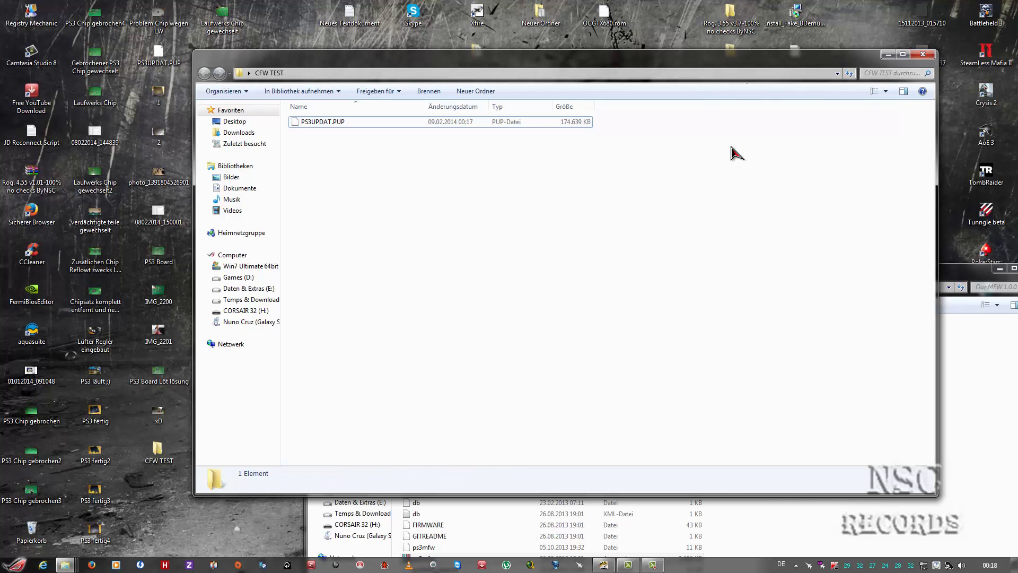
- Close the CFW TEST and Our MFW 1.0.0 folder windows
left_click_drag(782, 64, 716, 46)
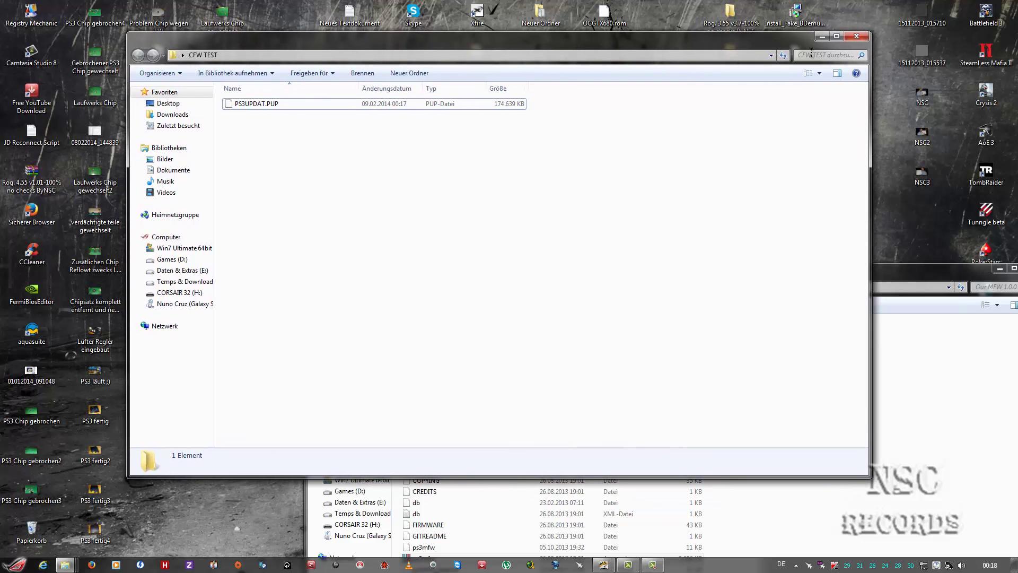
left_click(856, 37)
left_click_drag(868, 278, 697, 86)
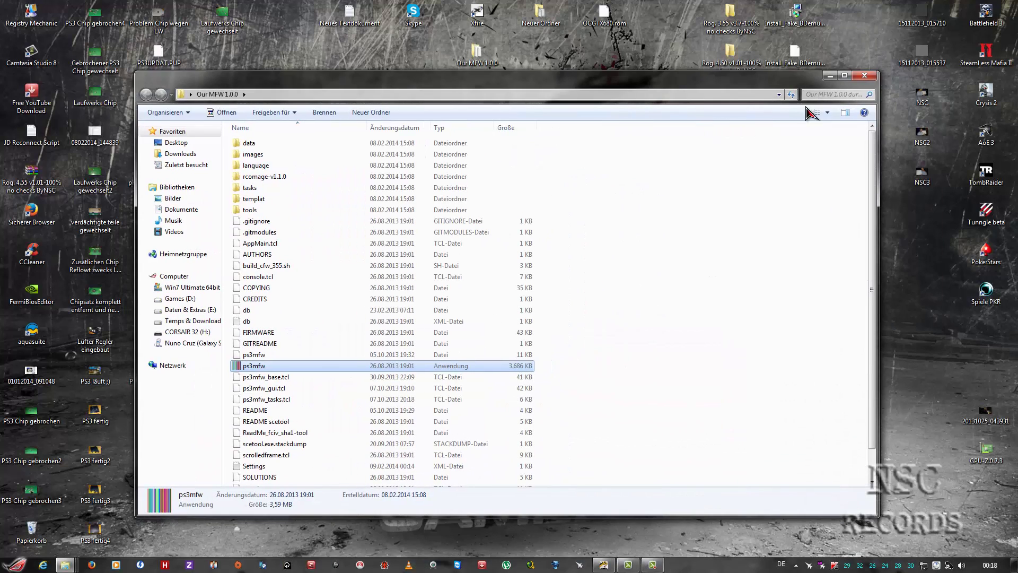
left_click(864, 76)
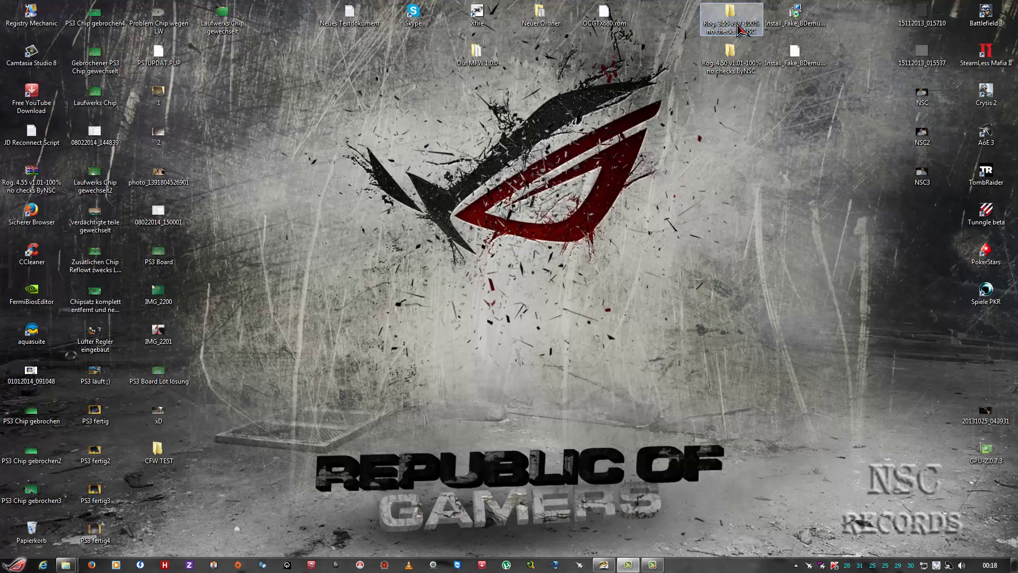
- View the contents of the "Rog. 3.55 v3.7-100% no checks ByNSC" folder on the desktop and close it
double_click(739, 26)
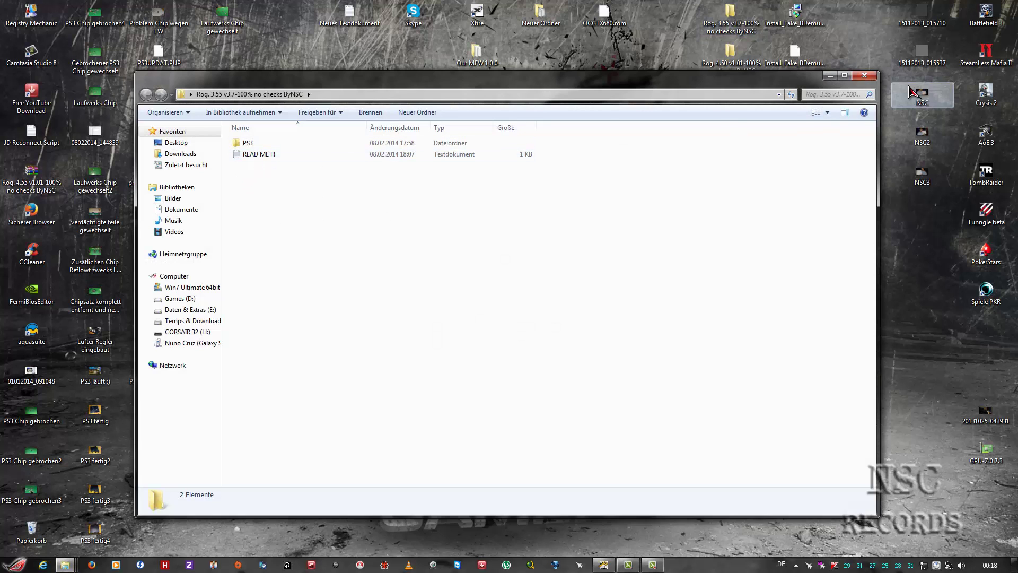
left_click(864, 76)
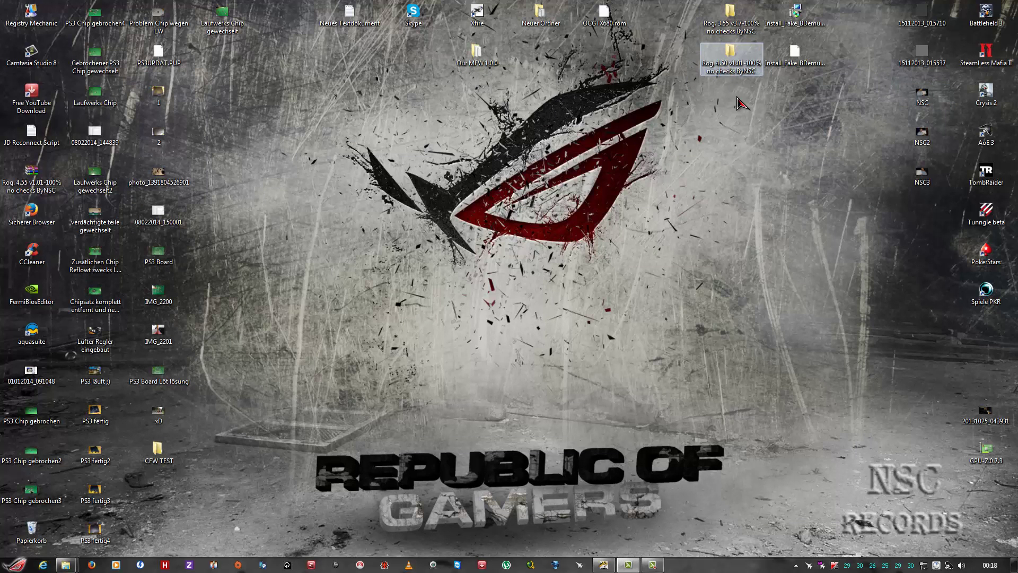